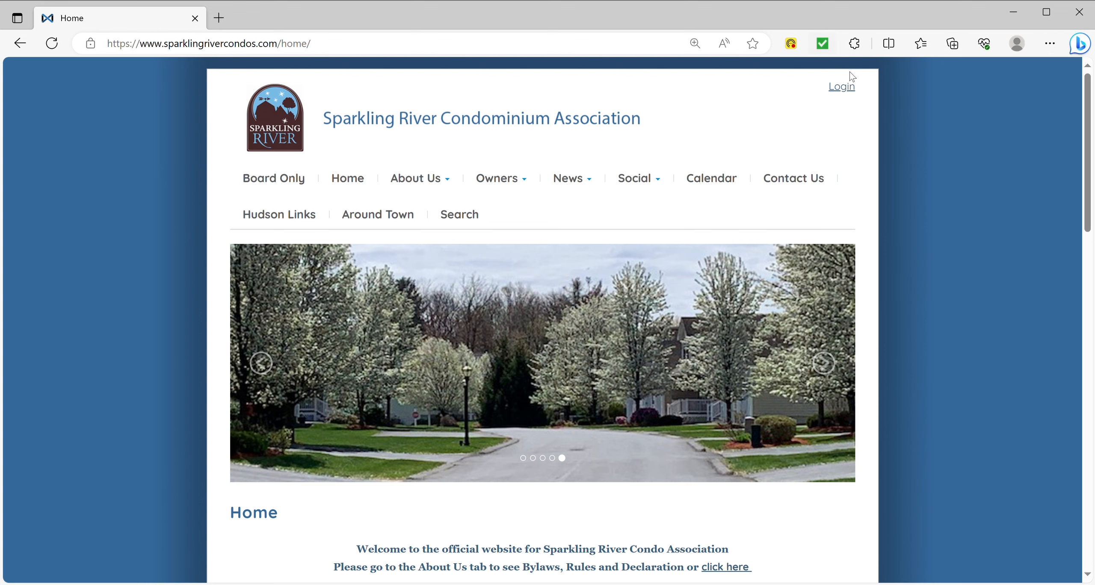
Step: Open the association website's login page and replace the prefilled username with testuser
left_click(845, 89)
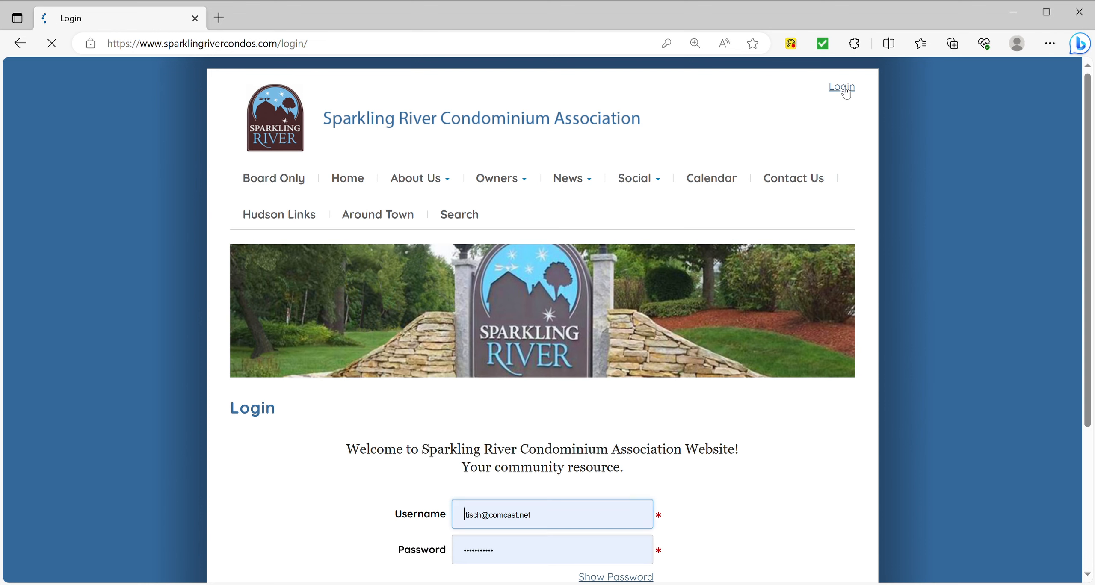
left_click(542, 518)
left_click(565, 519)
key("BackSpace")
key("BackSpace")
key("BackSpace")
key("BackSpace")
key("BackSpace")
key("BackSpace")
key("BackSpace")
key("BackSpace")
key("BackSpace")
key("BackSpace")
key("BackSpace")
key("BackSpace")
key("BackSpace")
key("BackSpace")
key("BackSpace")
key("BackSpace")
key("BackSpace")
key("BackSpace")
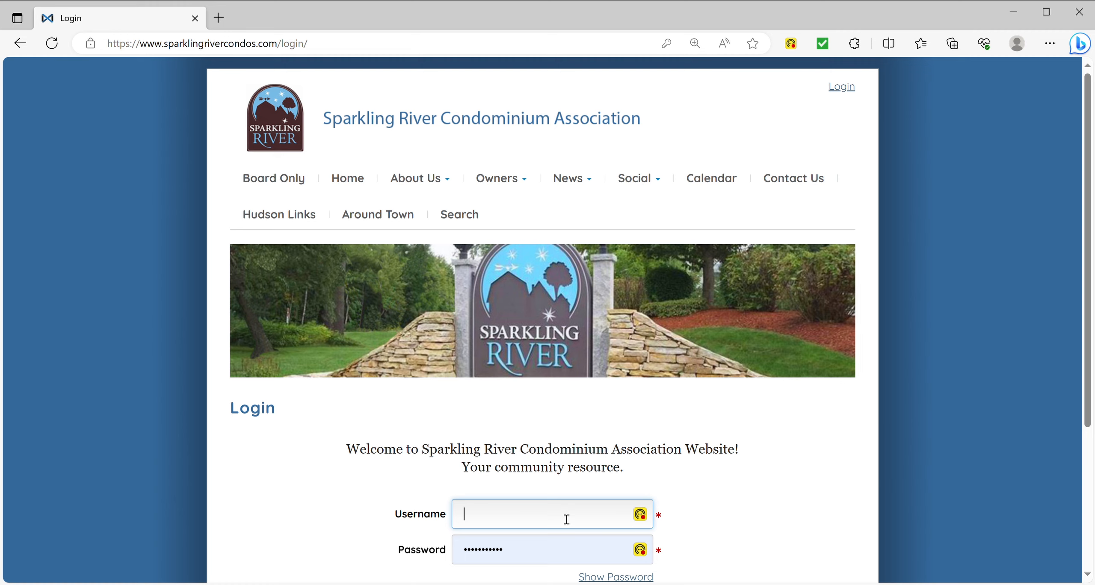
type("testuser")
key("Tab")
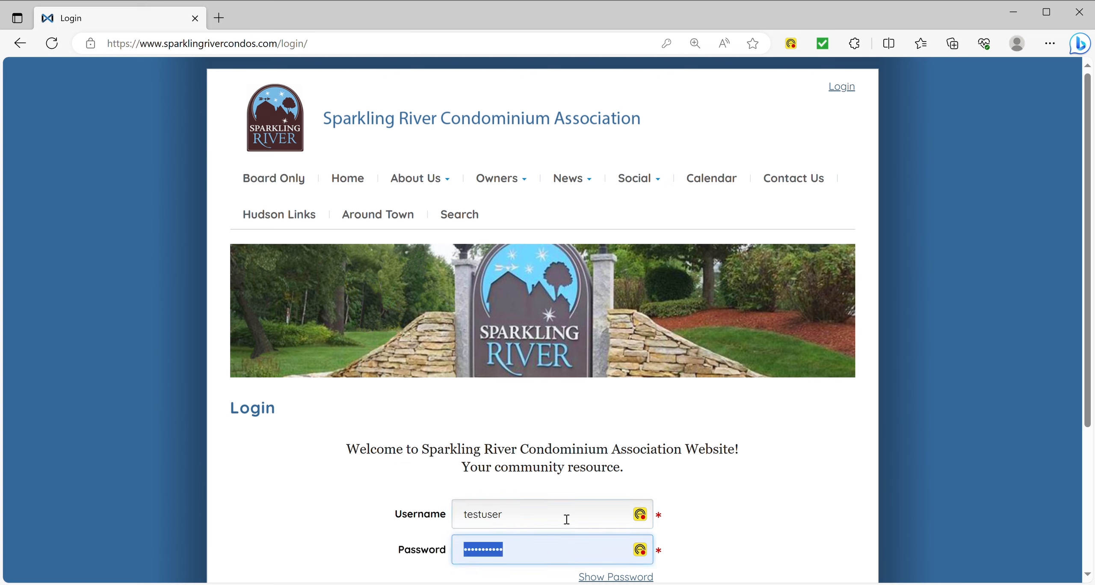
Step: Enter the account password and log in to the association website
type("pa")
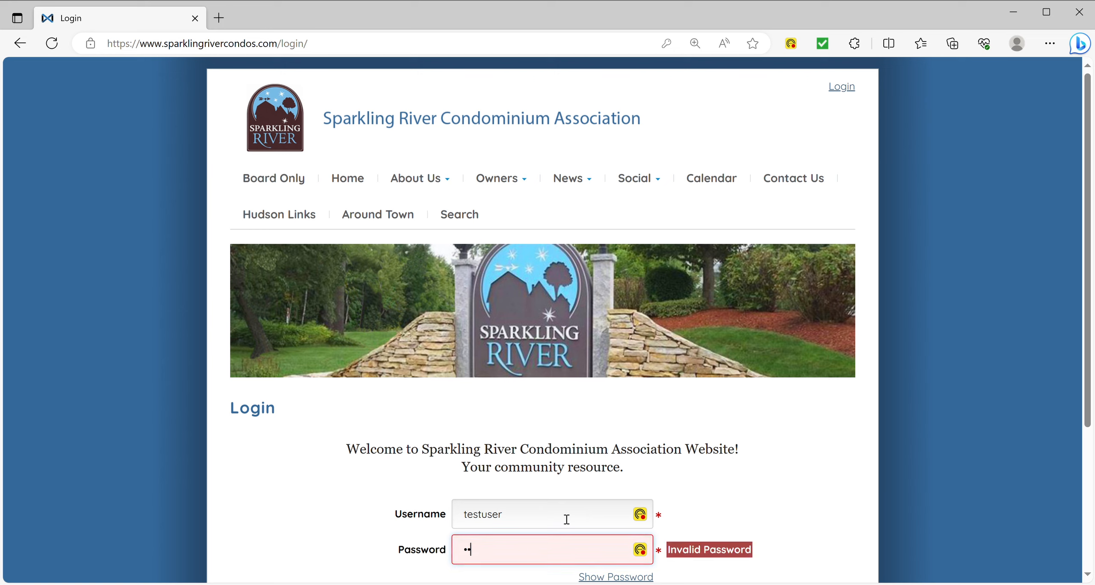
type("••••••••")
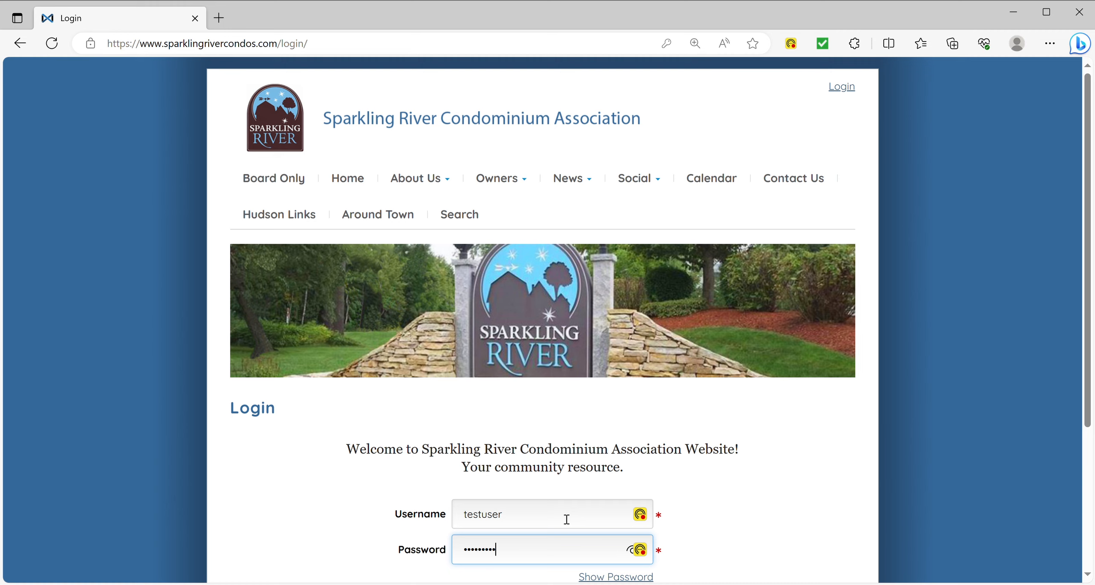
key("Return")
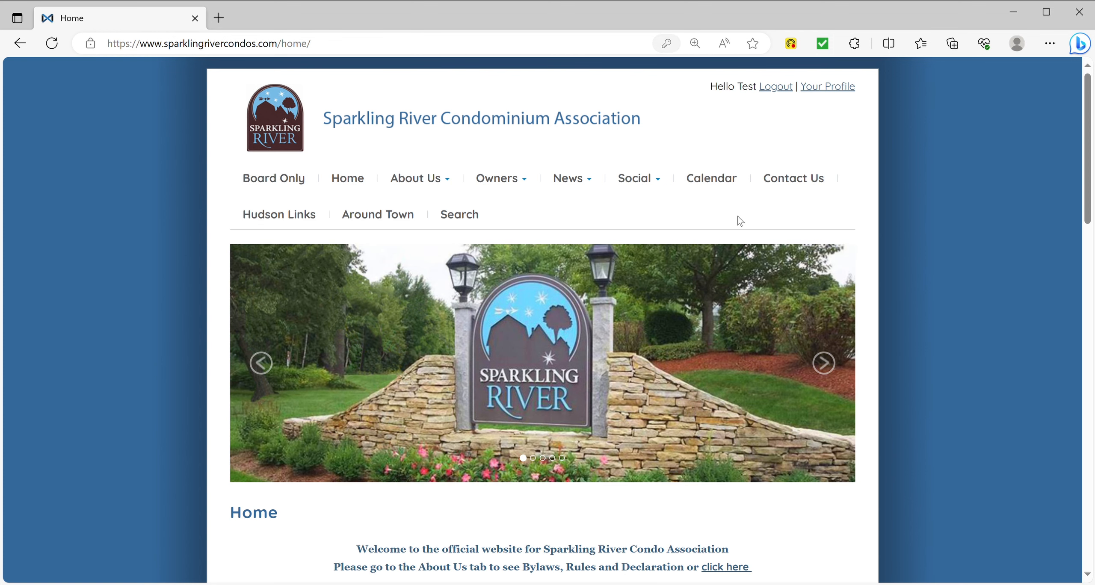
Step: Open the Admin area through the link in the home page footer
left_click(1086, 535)
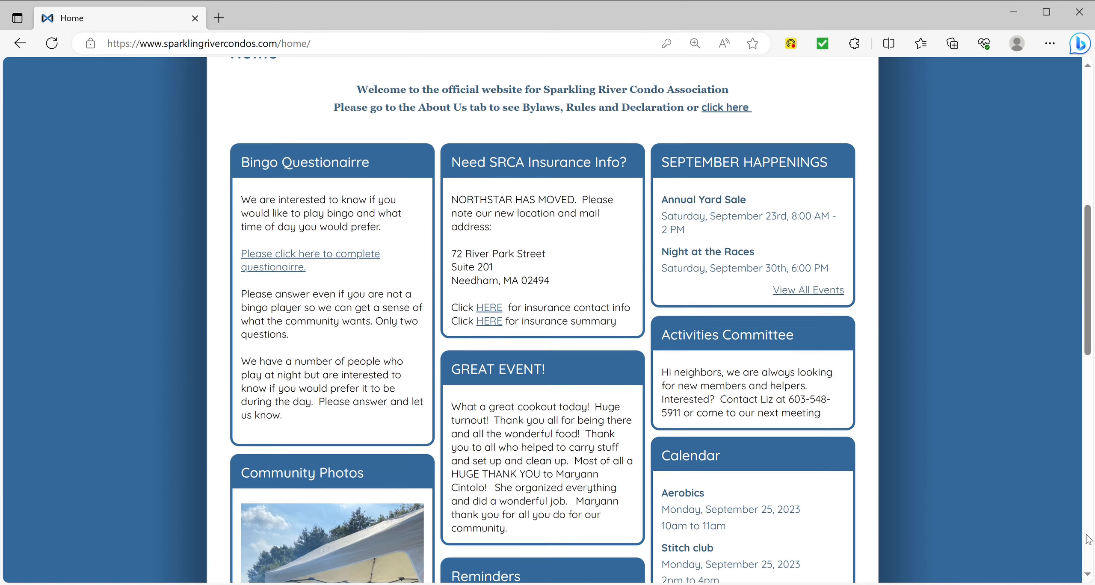
left_click(1087, 535)
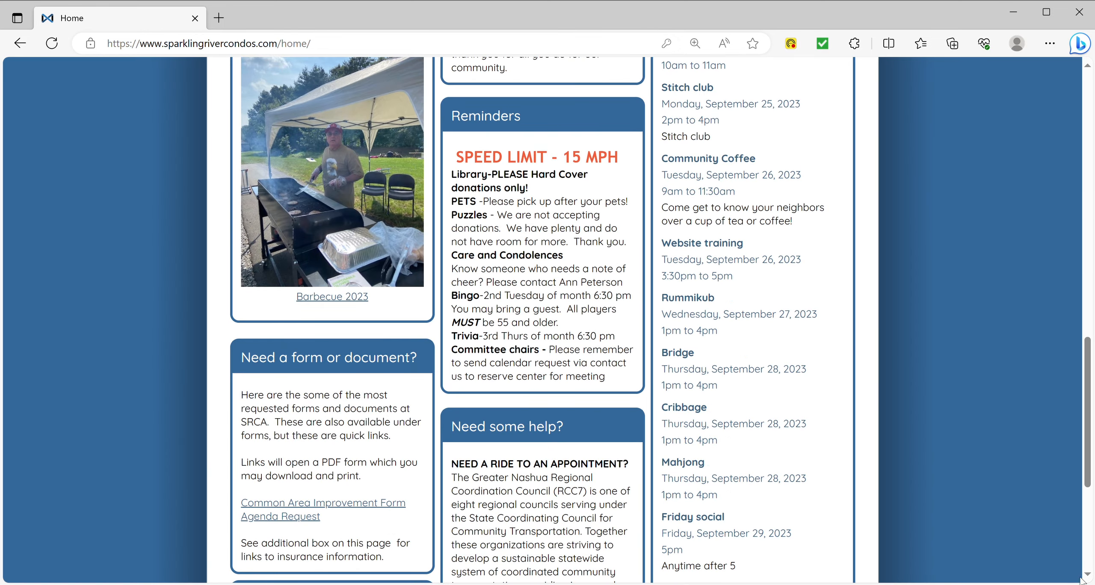
left_click(1087, 564)
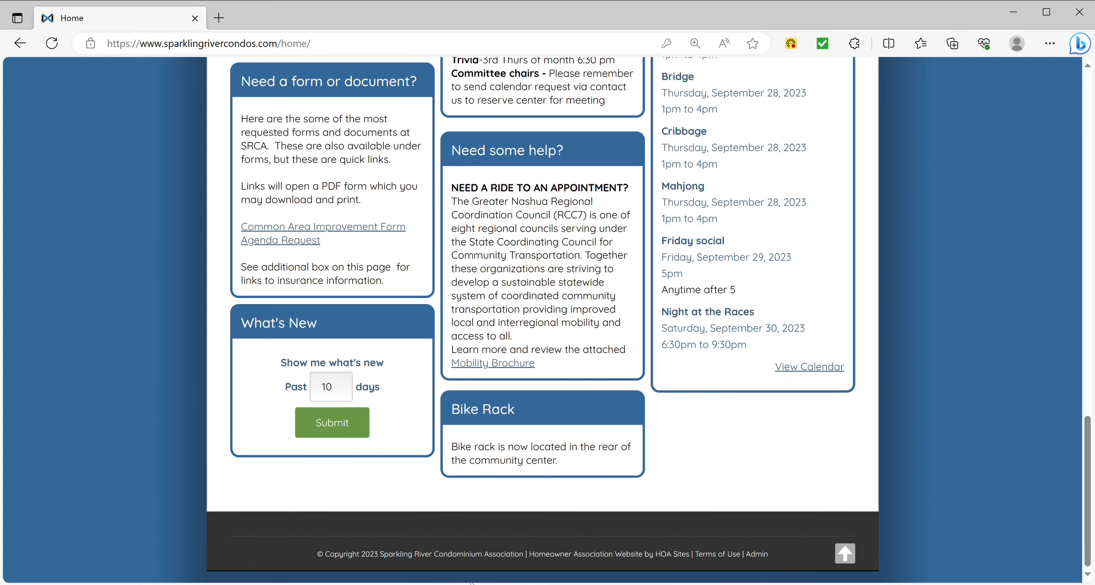
left_click(761, 558)
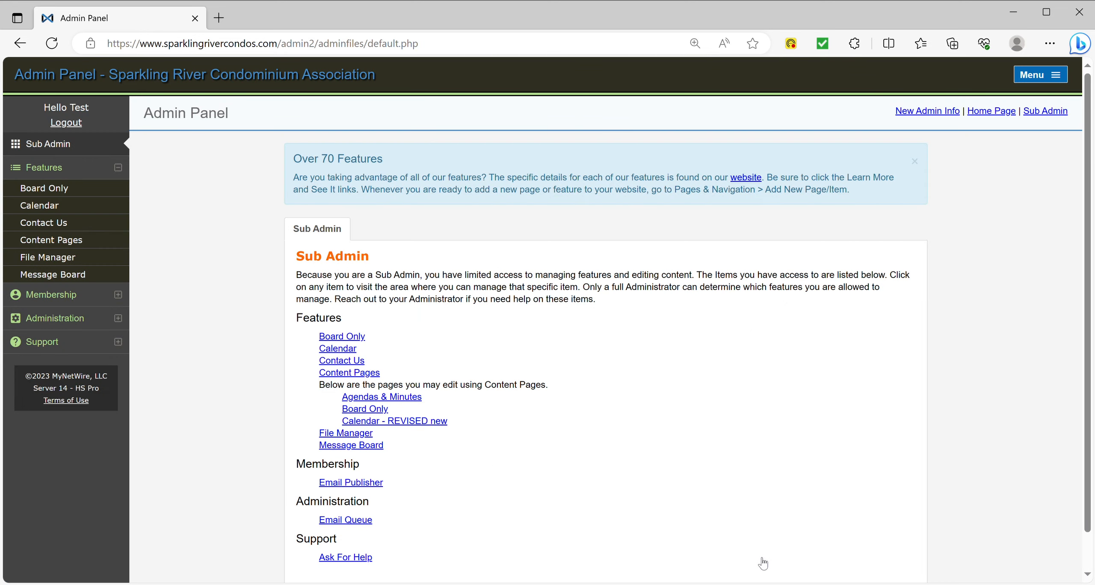
Step: Look through the tools available under Features, Membership, Administration and Support in the admin navigation
left_click(120, 168)
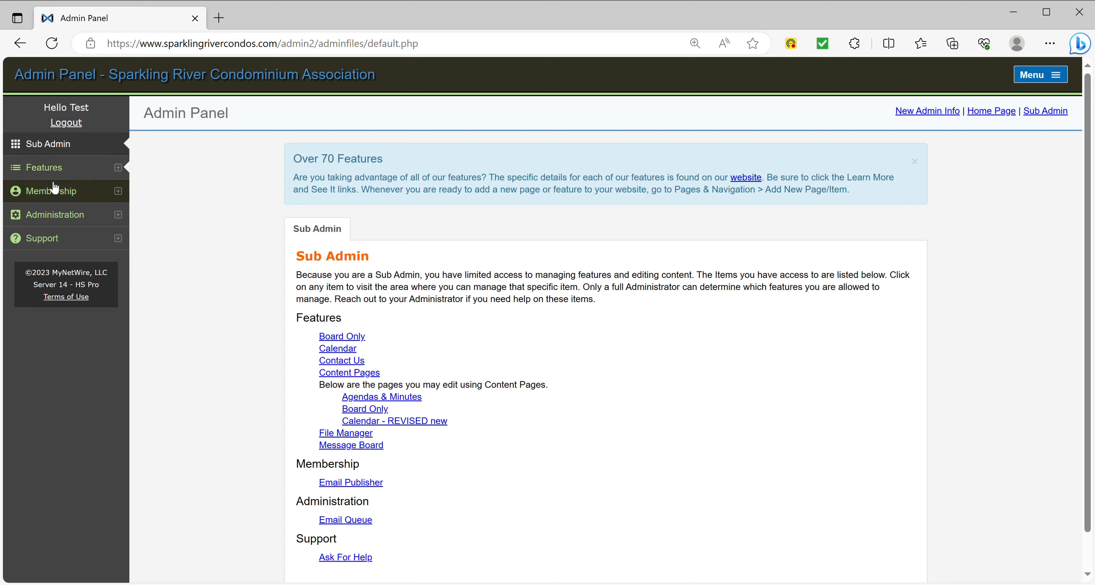
left_click(119, 169)
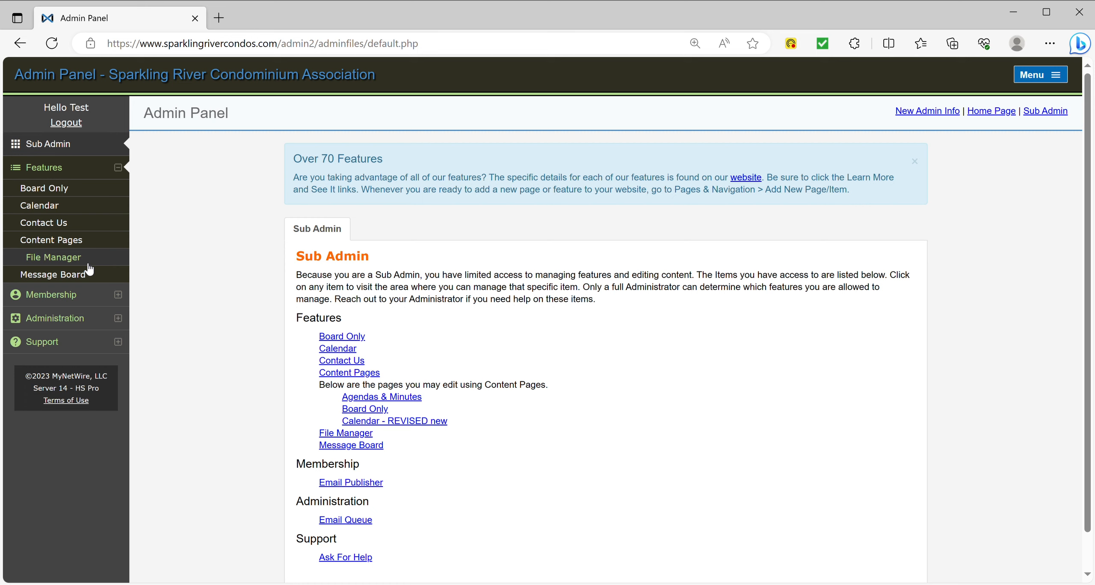
left_click(119, 169)
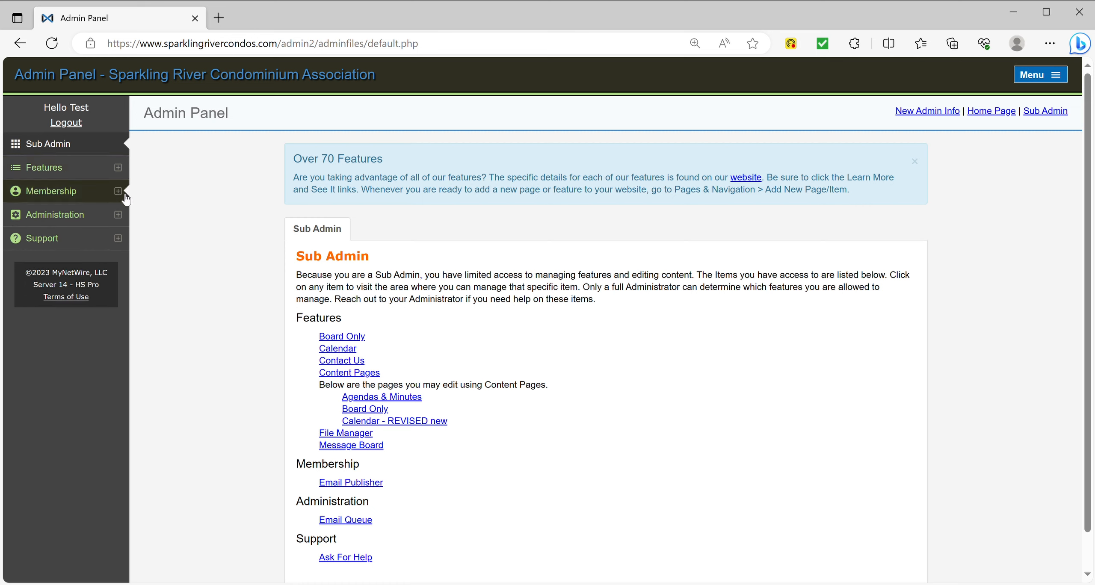
left_click(119, 193)
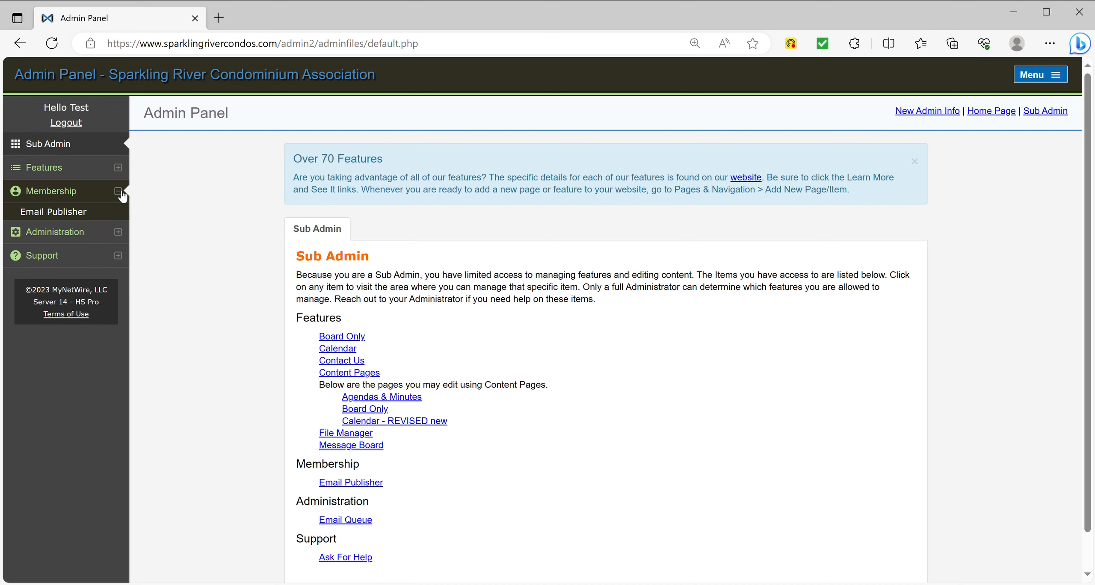
left_click(119, 191)
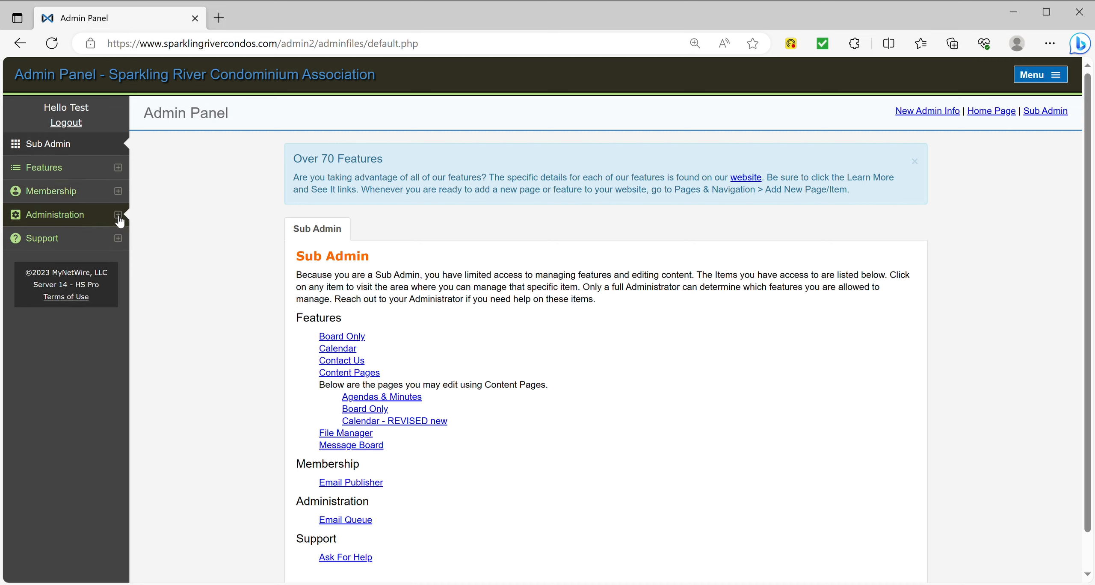
left_click(118, 215)
left_click(119, 216)
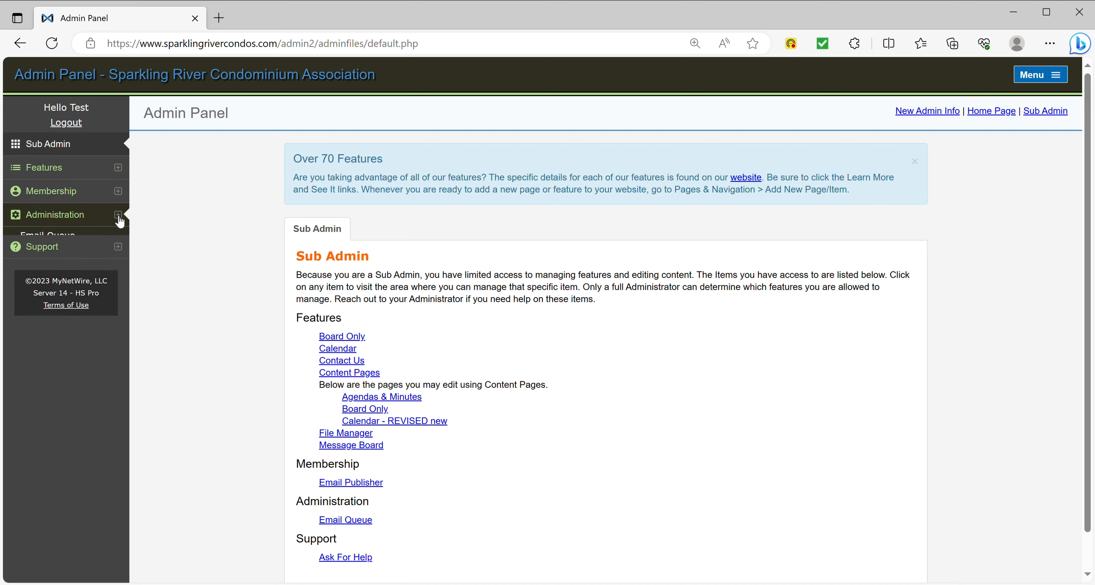
left_click(122, 242)
left_click(121, 242)
left_click(122, 242)
left_click(122, 242)
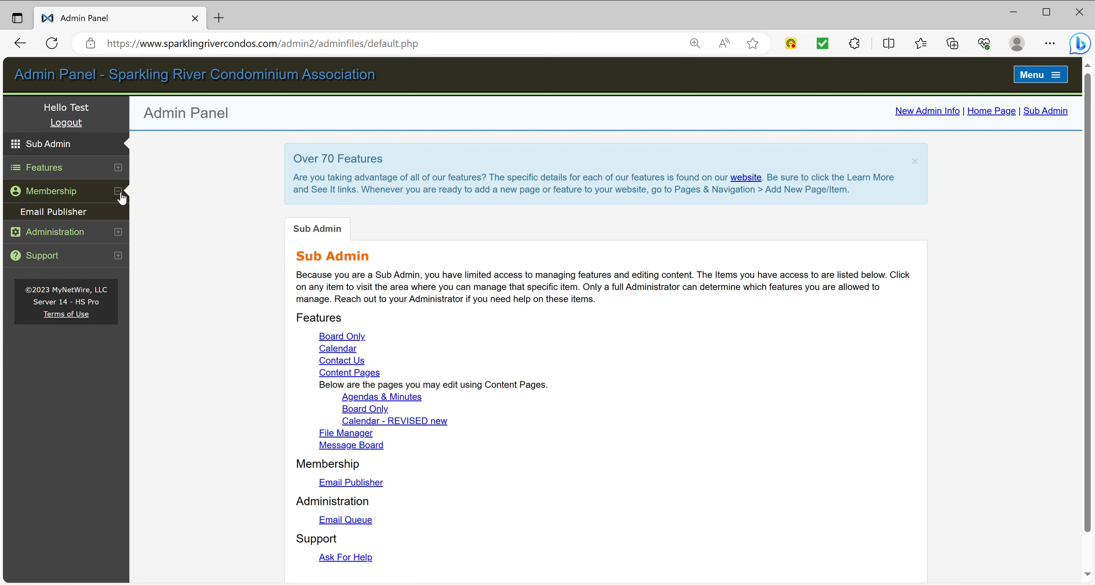
Step: Open the Email Publisher in the Membership section and review its About overview and Help articles
left_click(79, 218)
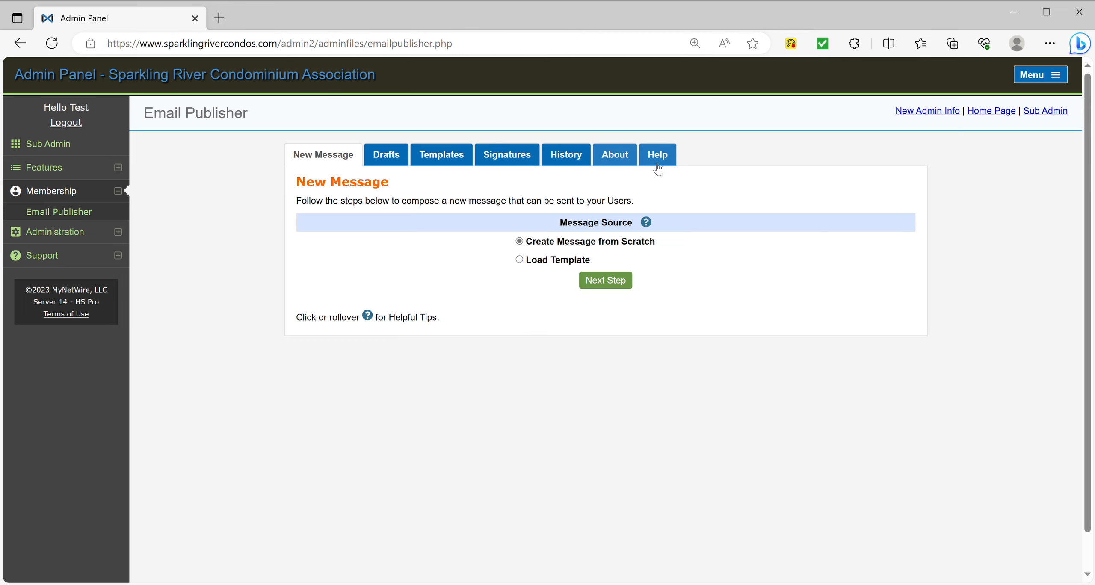
left_click(618, 160)
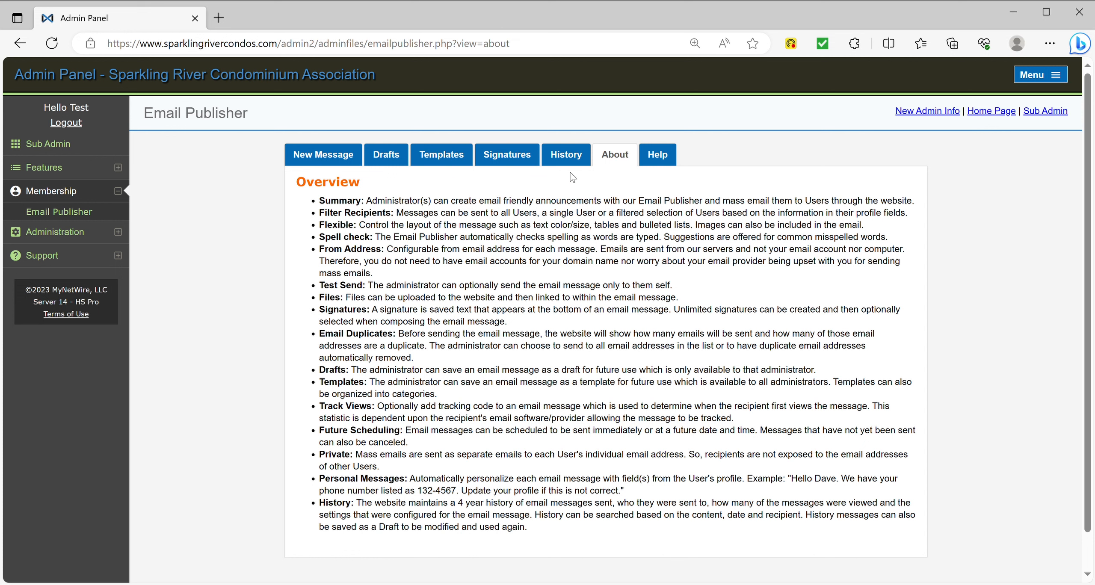
left_click(665, 159)
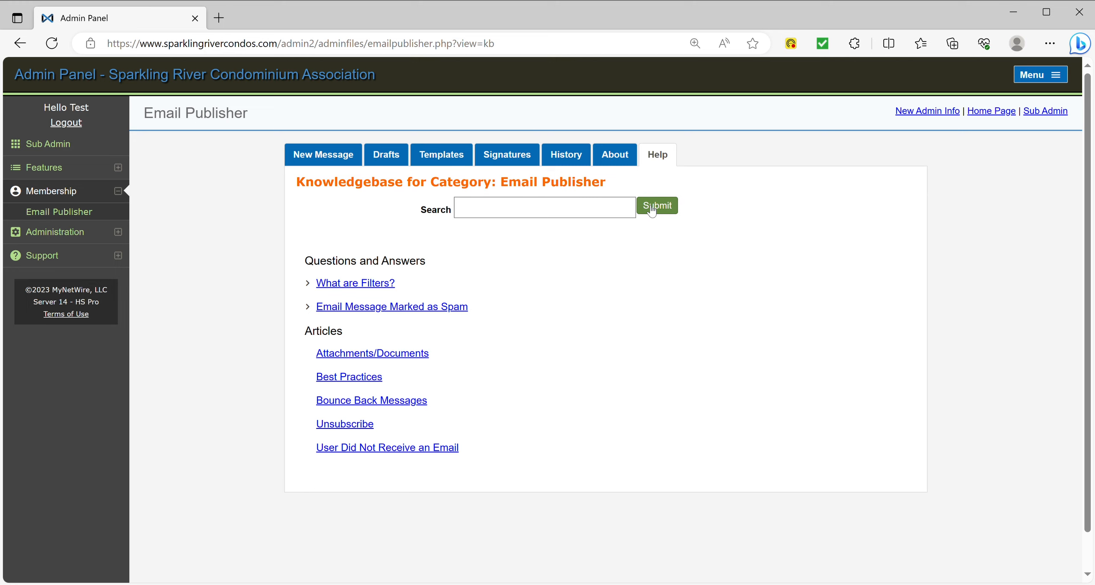
left_click(619, 158)
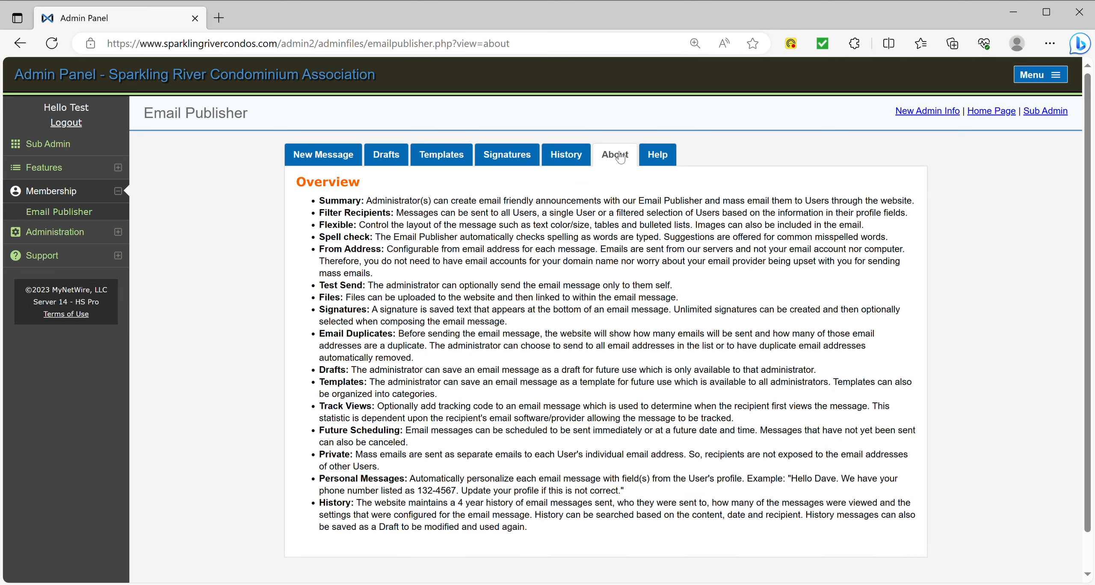
Step: Start a new message from scratch and set its Send To filter to Active Users
left_click(338, 162)
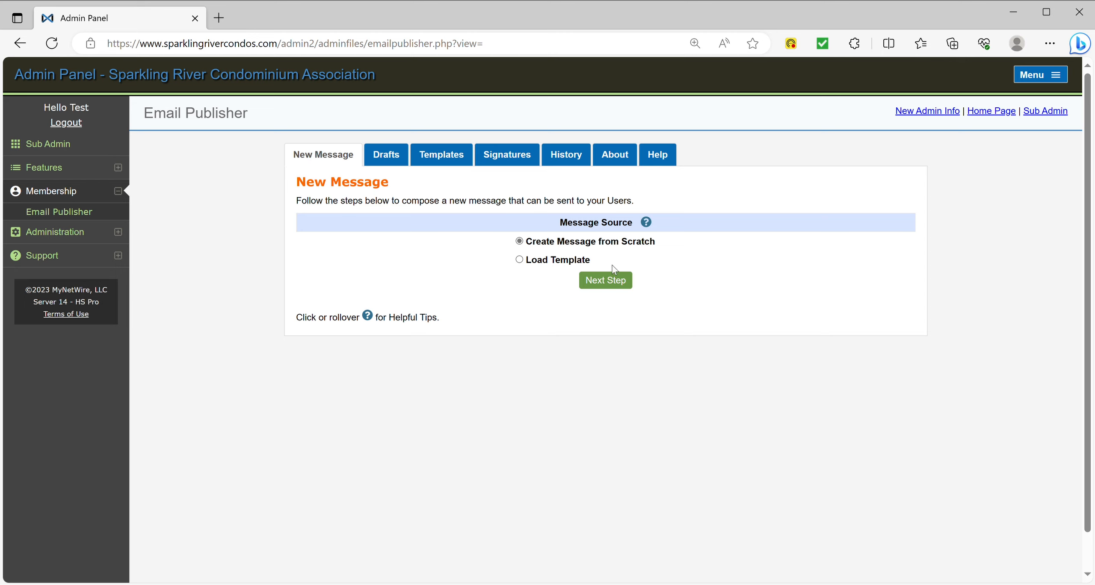
left_click(613, 283)
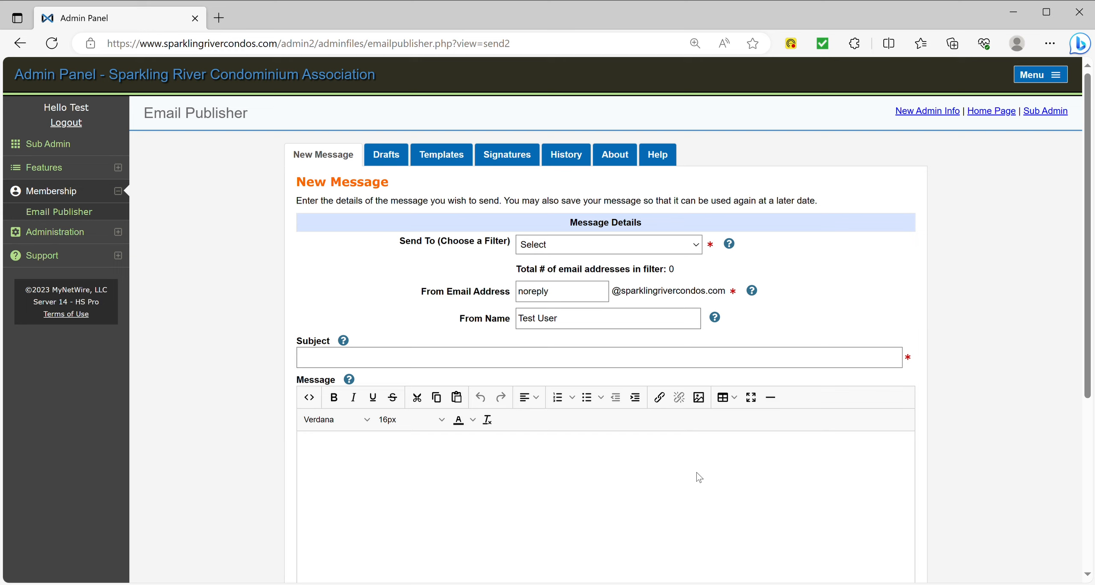
left_click(624, 308)
left_click(561, 299)
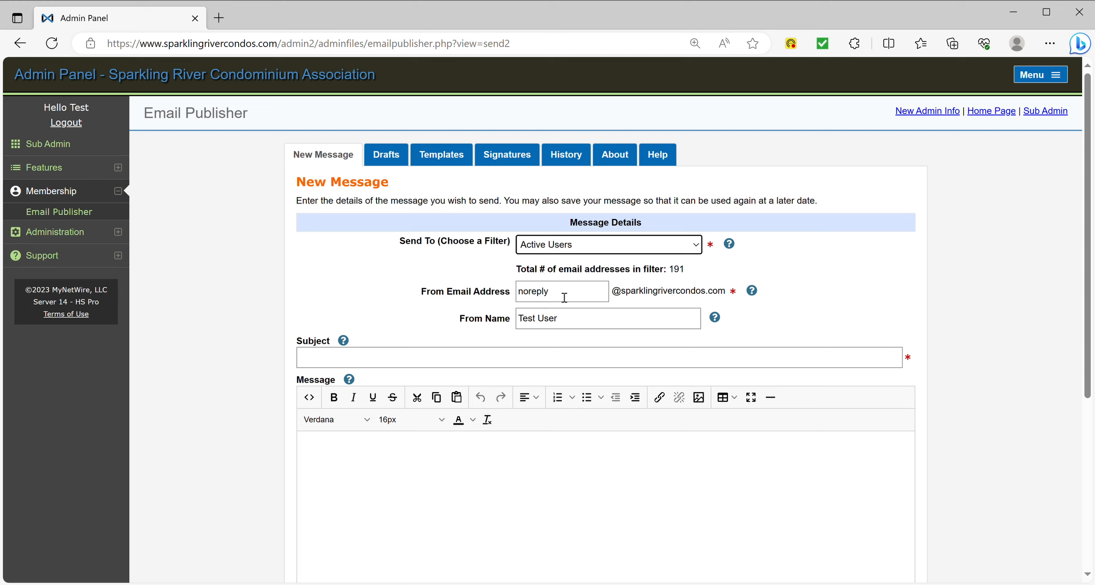
Step: Replace the message's From Name with Bozo the clown
left_click(582, 328)
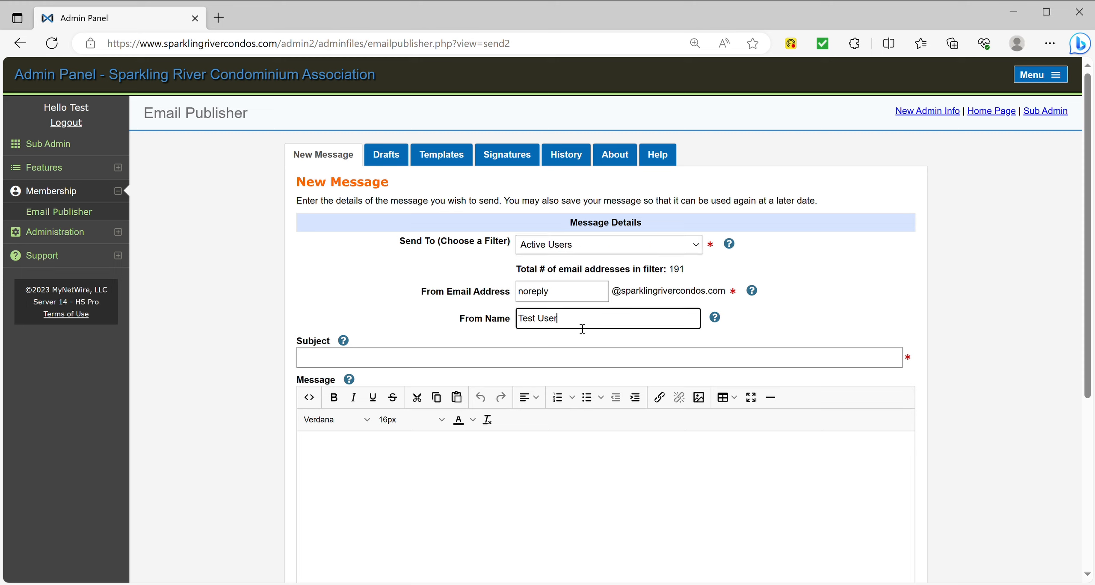
key("BackSpace")
key("BackSpace")
key("BackSpace")
key("BackSpace")
key("BackSpace")
key("BackSpace")
key("BackSpace")
type("Bozo th")
Step: Change the Send To filter to the individual recipient, and enter the subject test and message body fjlfjas;lkfjda;slkfjads;lfkjads;lfjkas;lfd
left_click(589, 244)
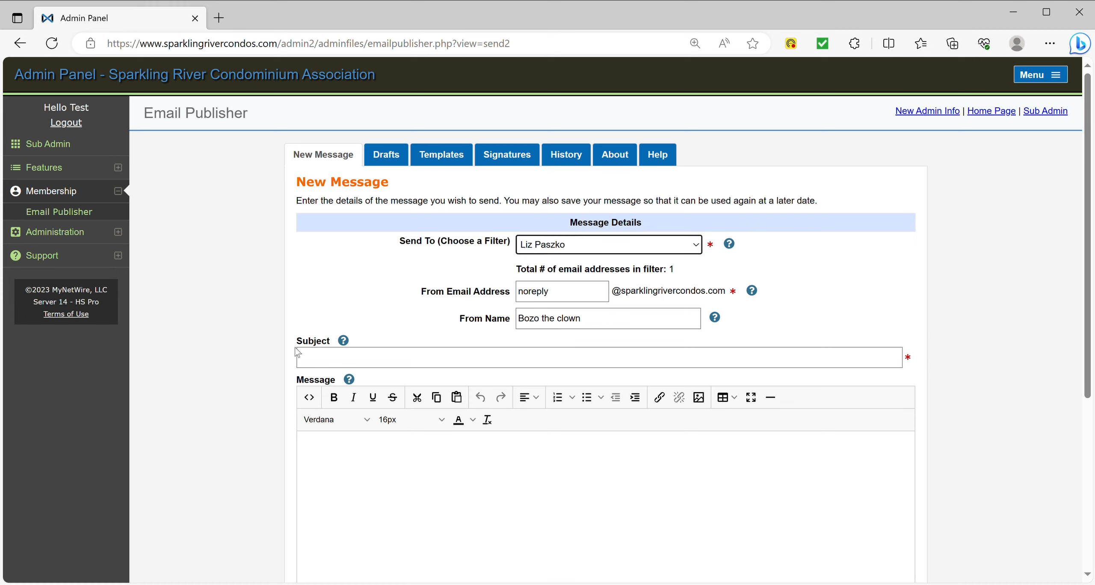
left_click(324, 364)
type("test")
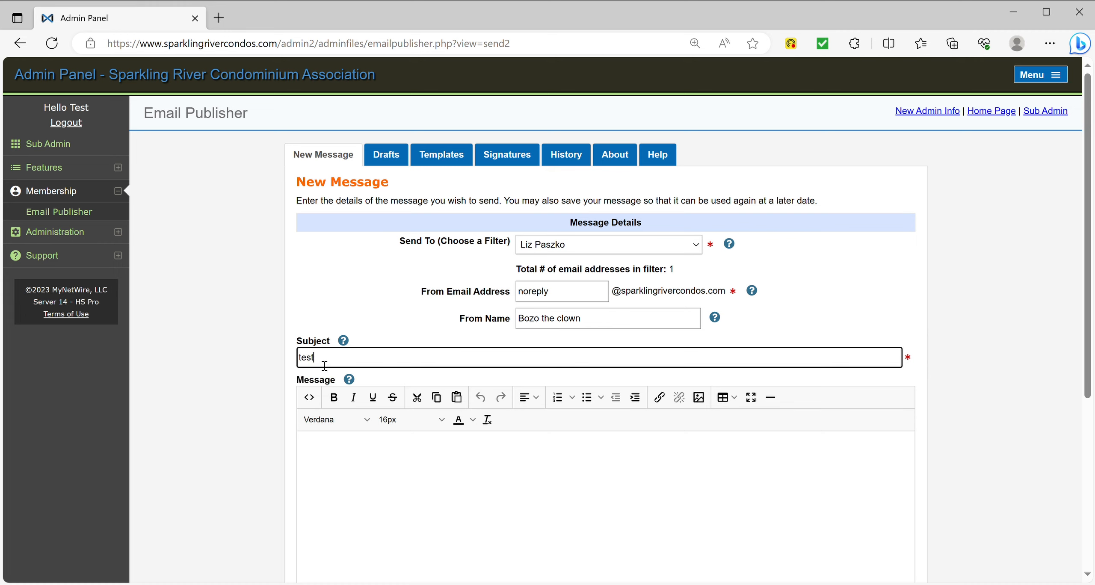
left_click(387, 501)
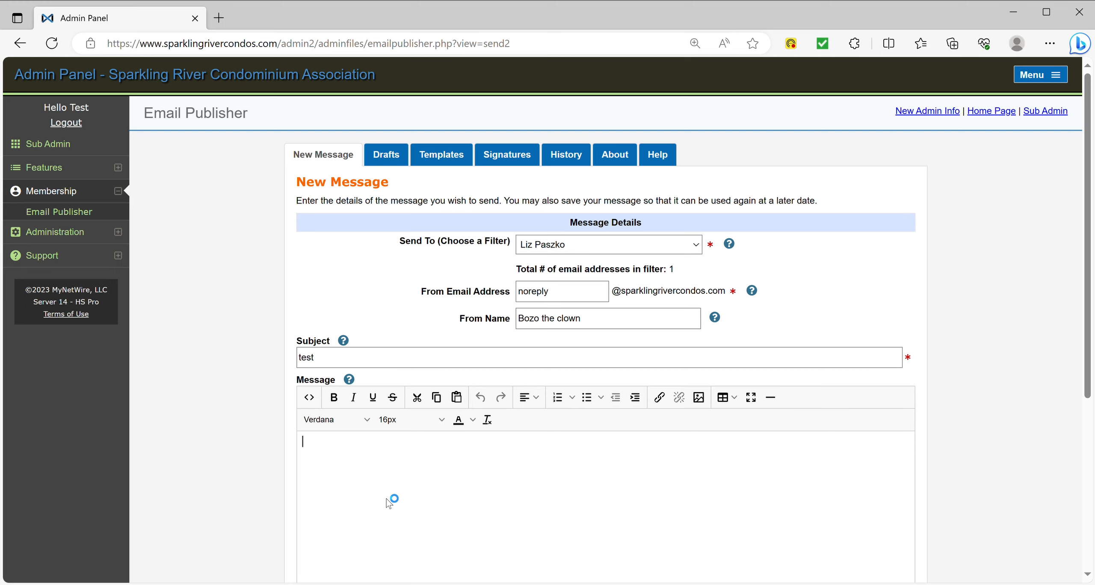
type("fjlfjas;lkfjda;slkfjads;lfkjads;lfjkas;lfd")
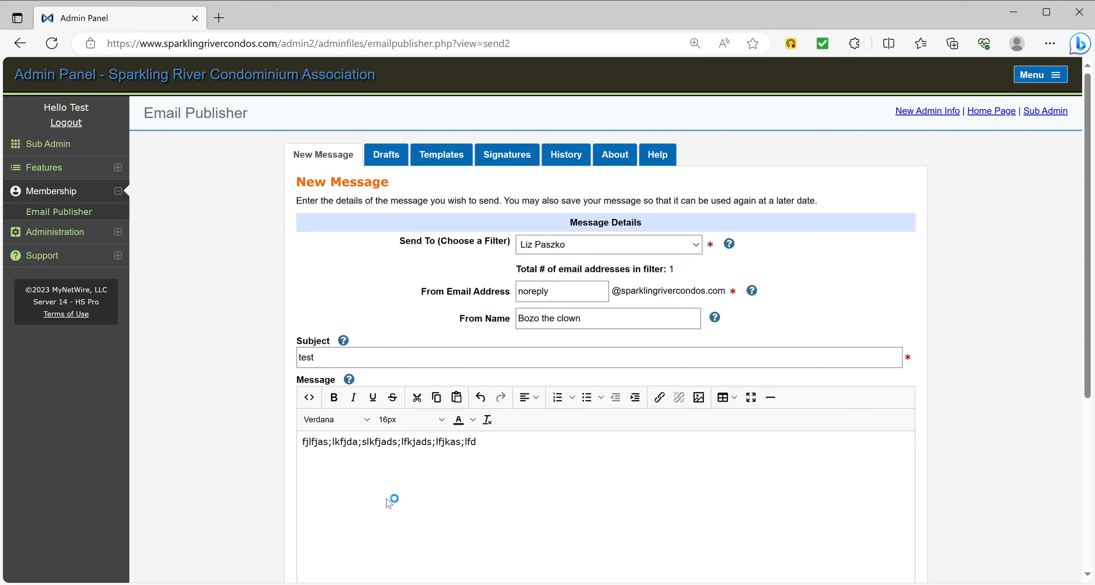
Step: Add the SRCA Web Administrator signature to the message and set Track Views to Yes
left_click(1089, 558)
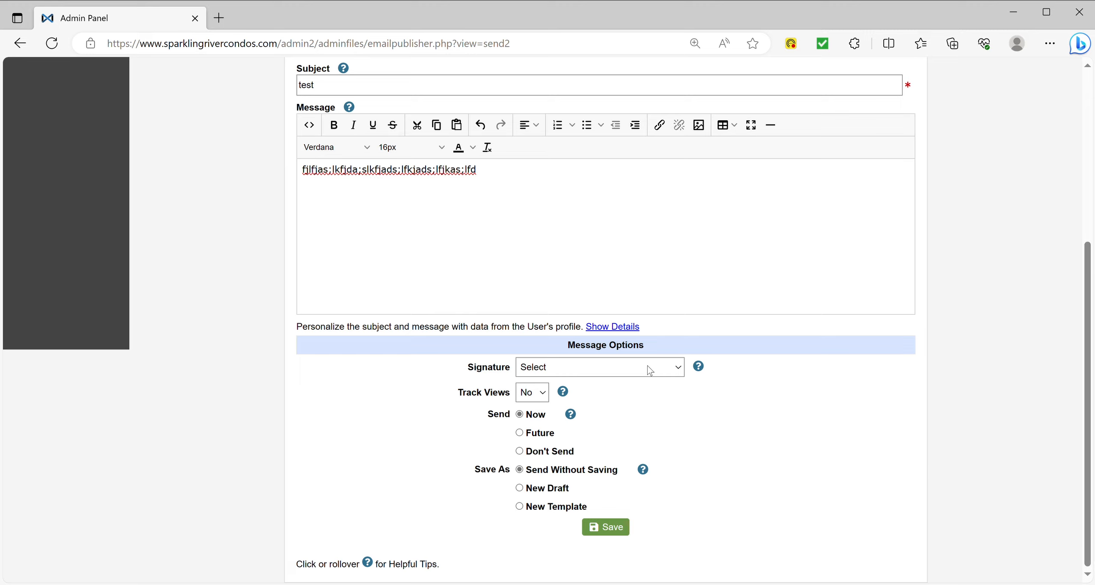
mouse_move(698, 367)
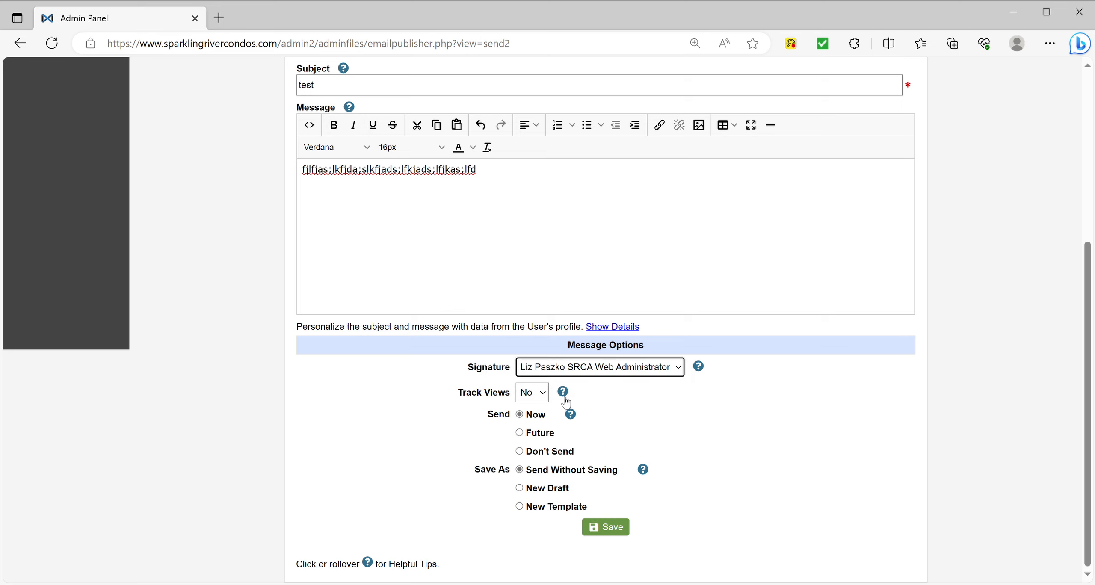
left_click(544, 393)
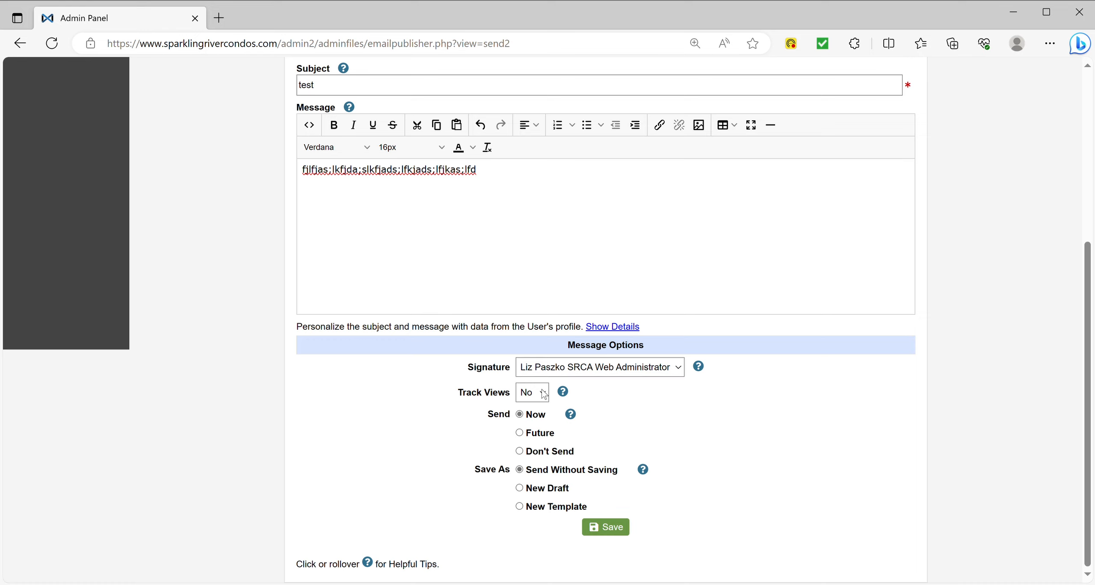
left_click(530, 413)
Step: Set the message to send in the Future and try saving it without a date and time
left_click(519, 434)
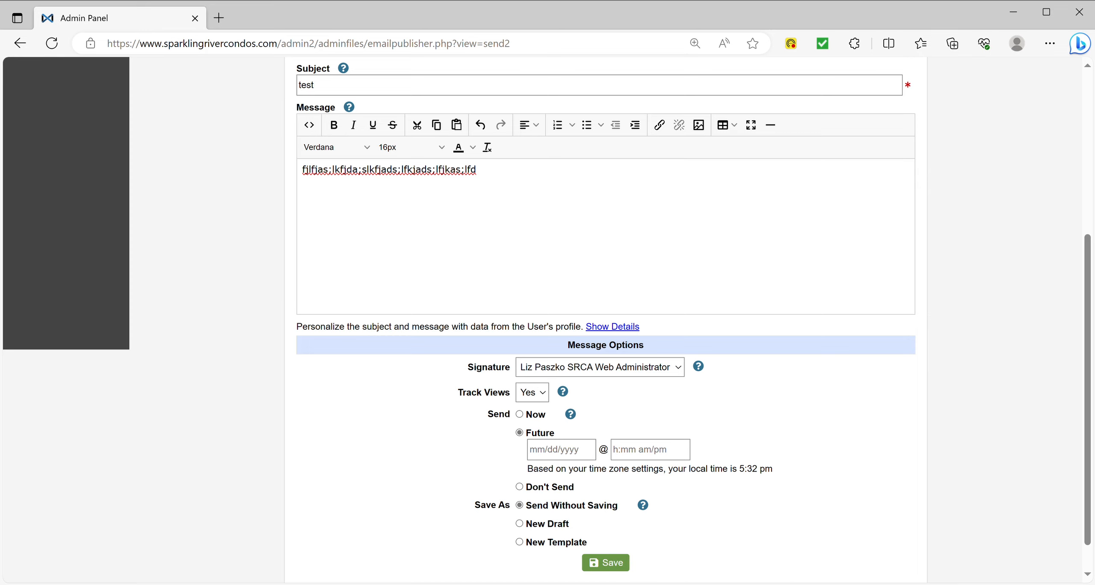
left_click(618, 569)
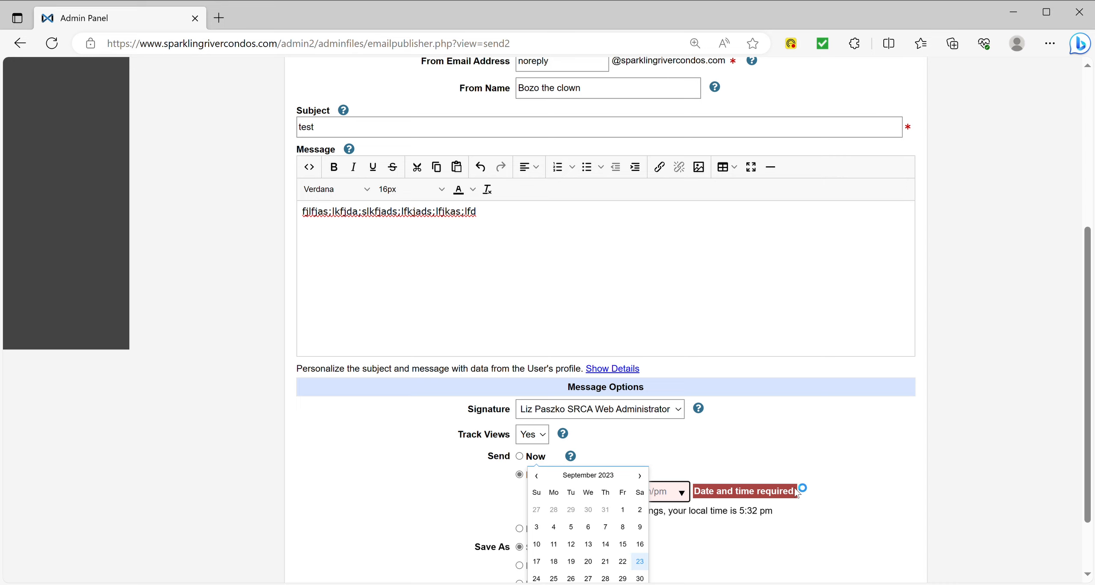
left_click(758, 464)
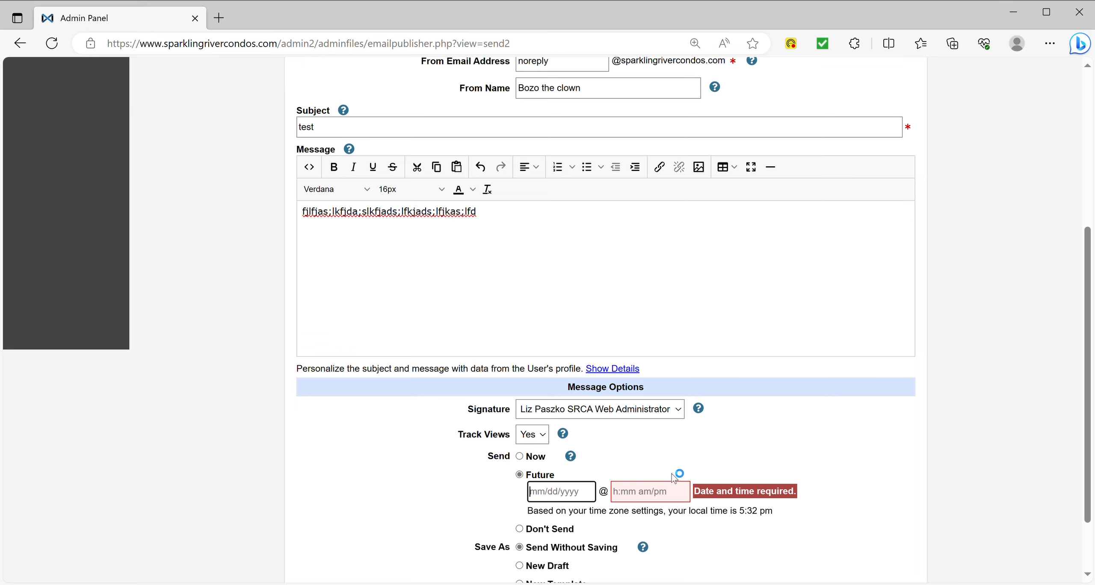
Step: Change the message's send time to Now and submit it for delivery
left_click(520, 457)
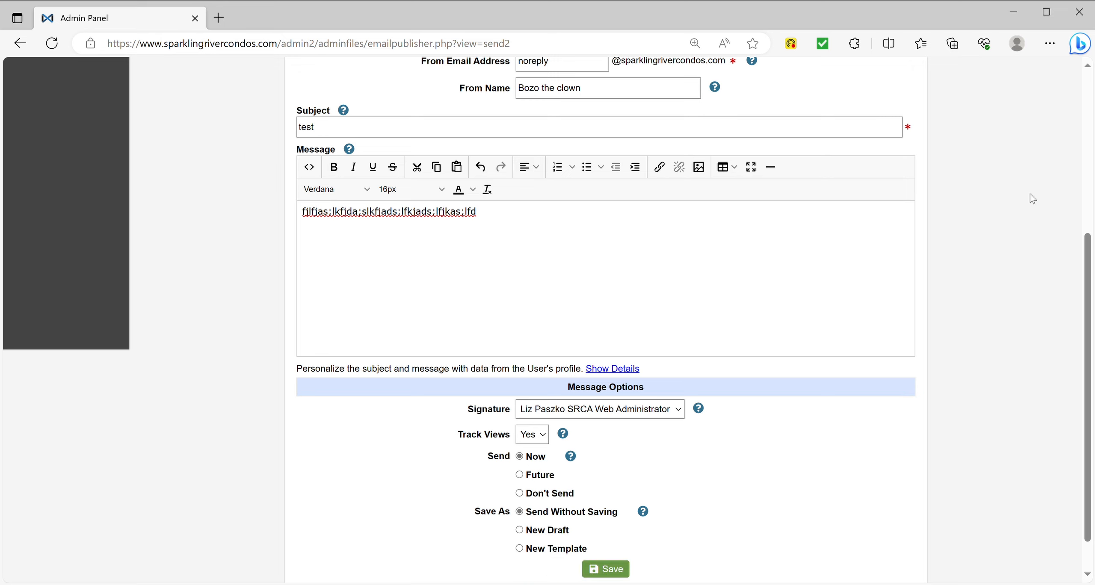
left_click(1088, 84)
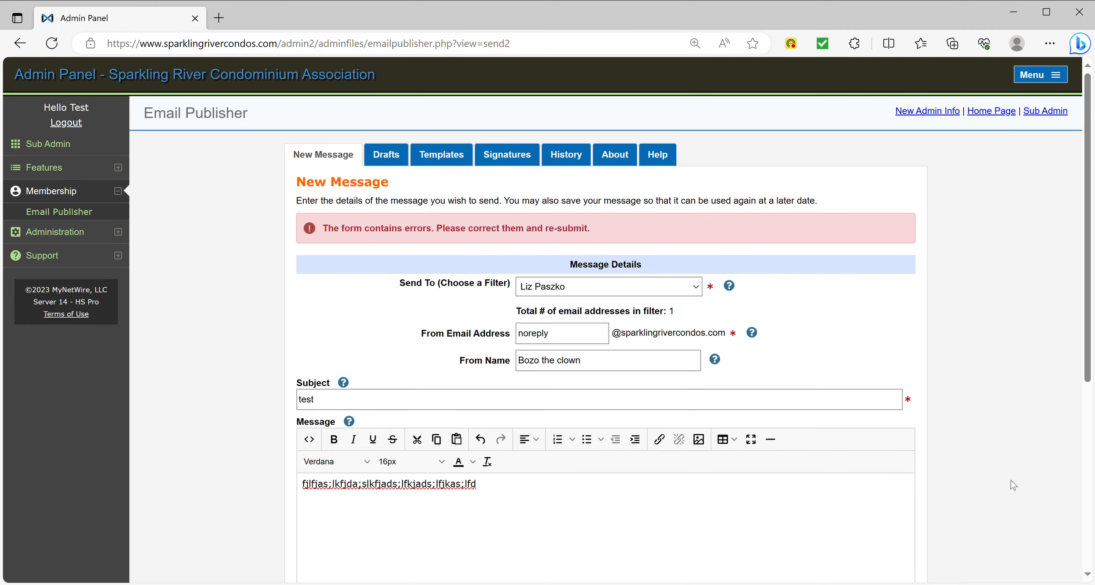
left_click(1090, 556)
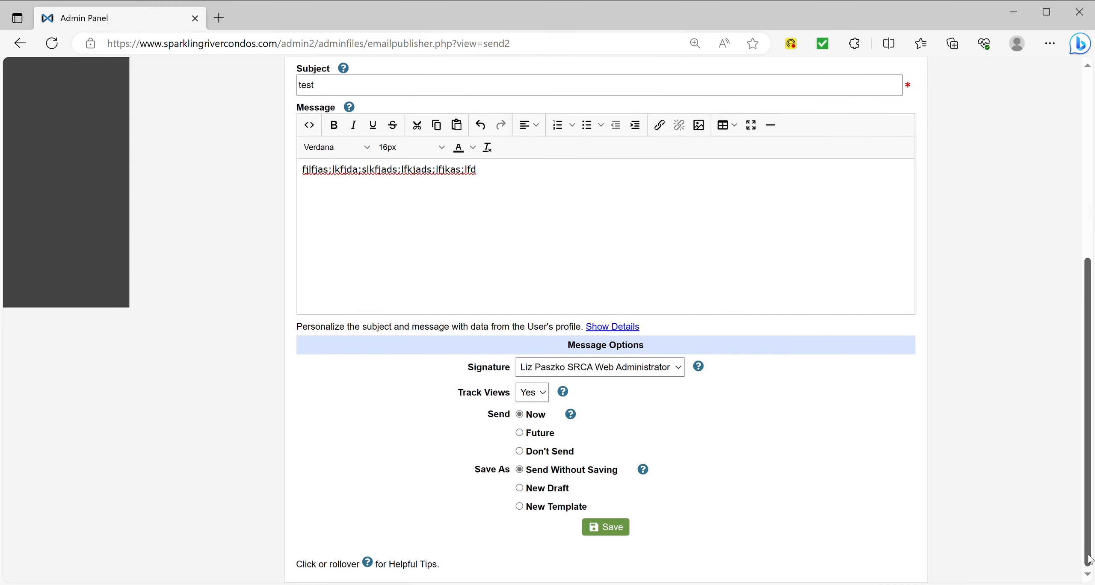
left_click(613, 528)
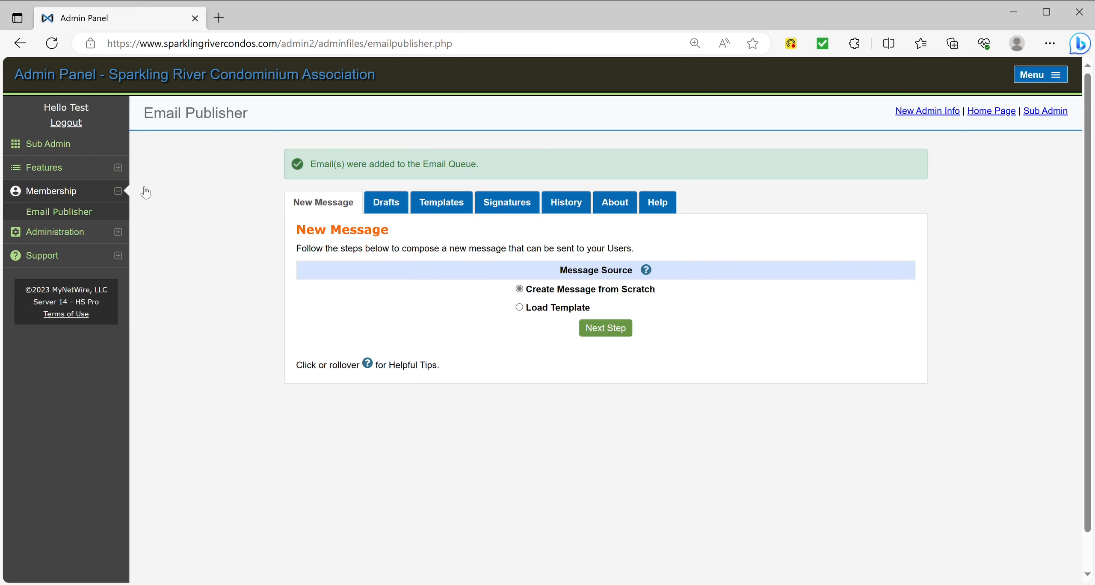
Step: Review the delivery details and recipient list of the Board meeting email in the message history, and return to the history list
left_click(571, 206)
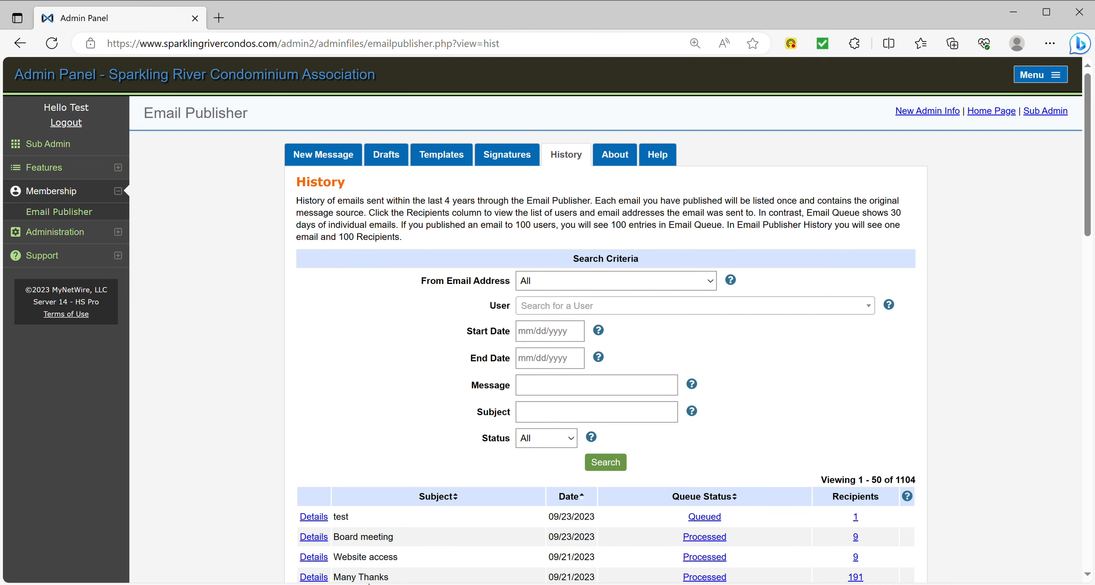
left_click(313, 538)
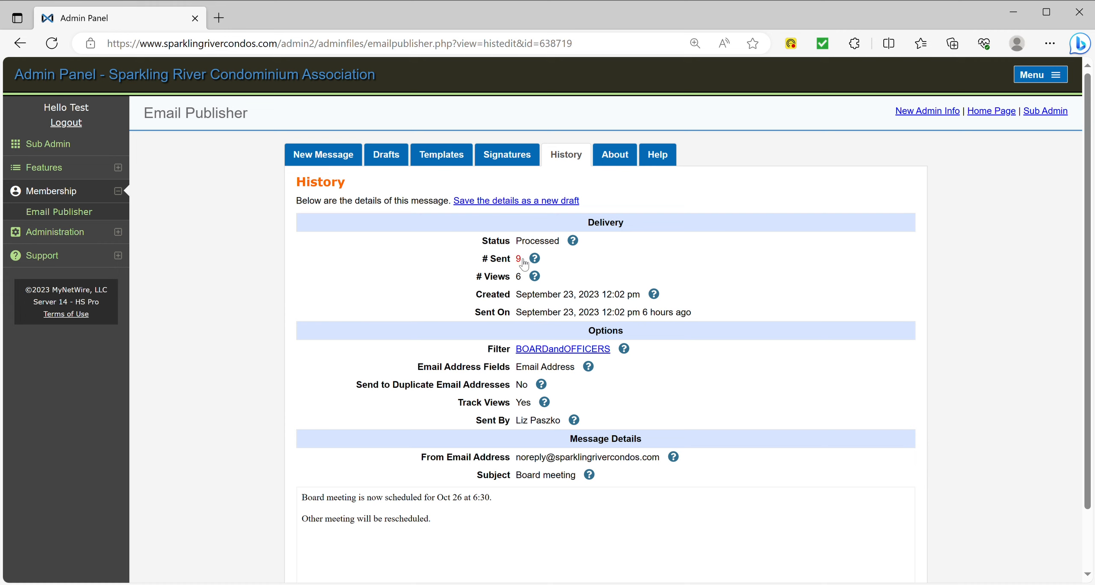
left_click(519, 259)
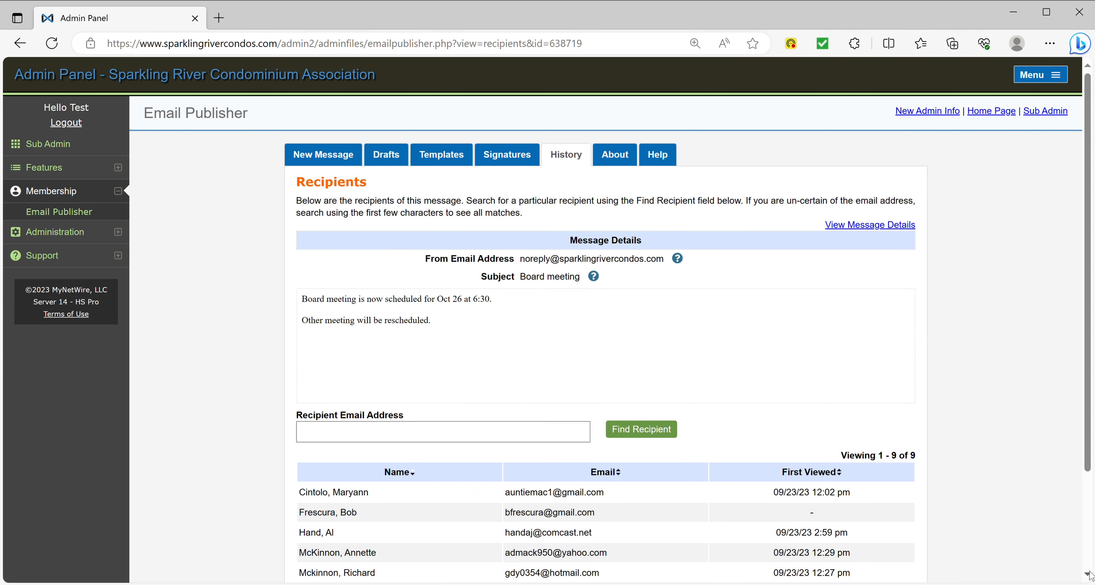
scroll(1090, 575, "down", 3)
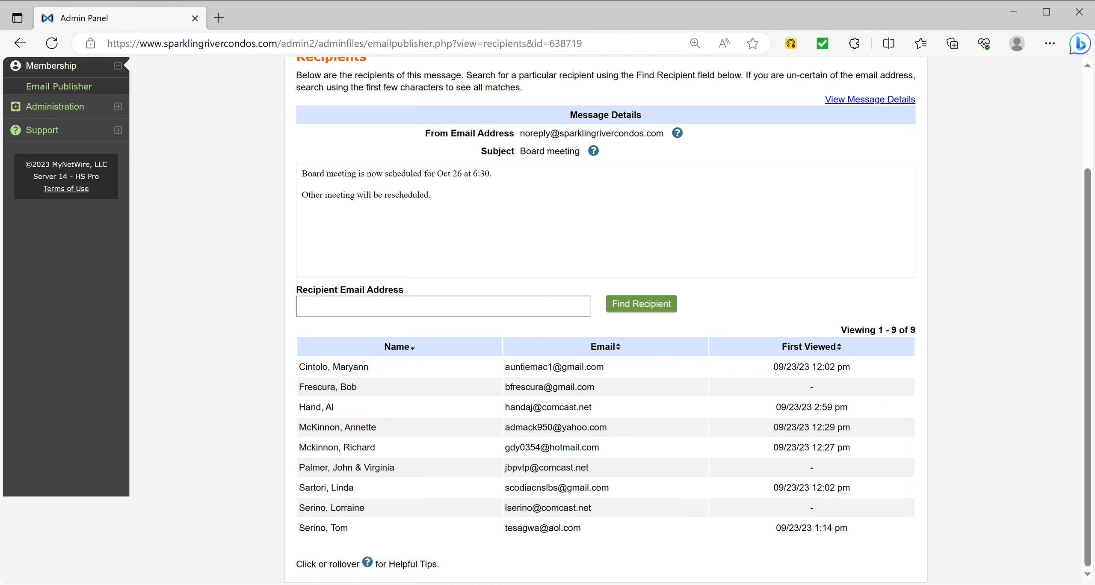
left_click(19, 43)
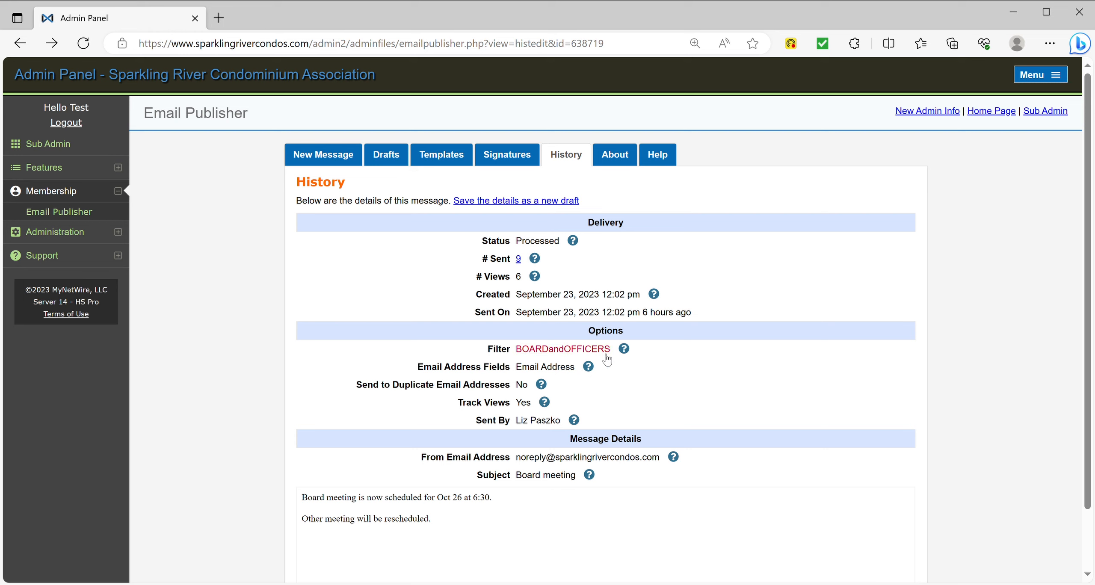
left_click(20, 44)
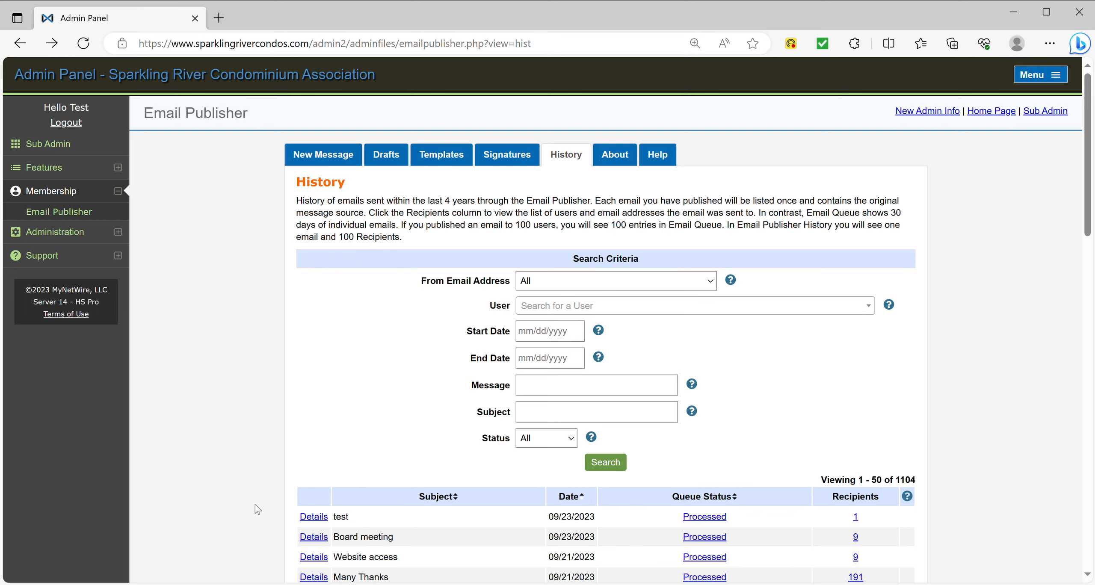
Step: Check the delivery details and recipient list of the sent test message, and return to its details
left_click(317, 519)
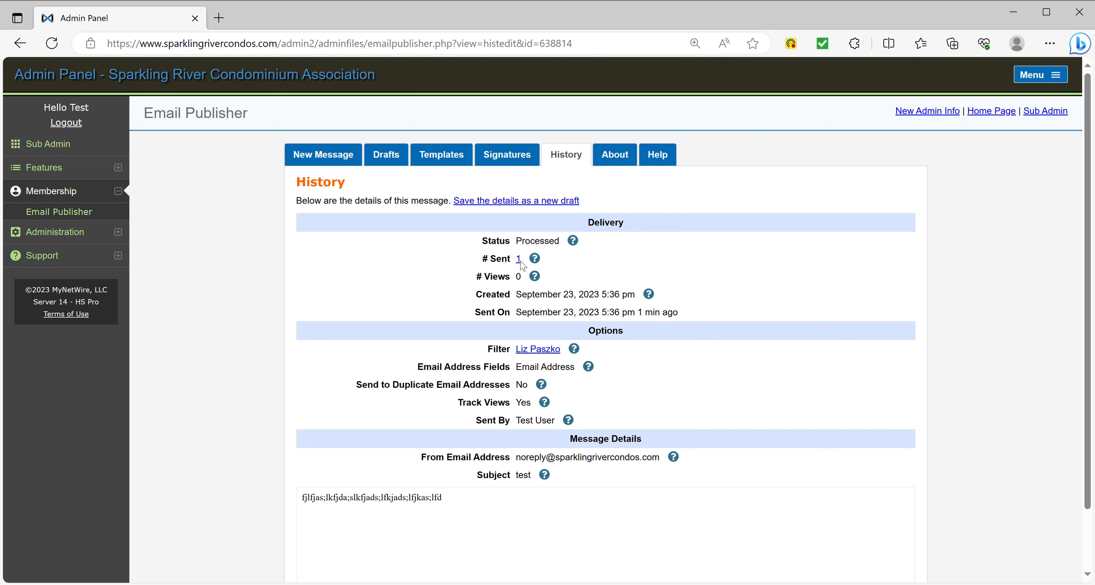
left_click(519, 259)
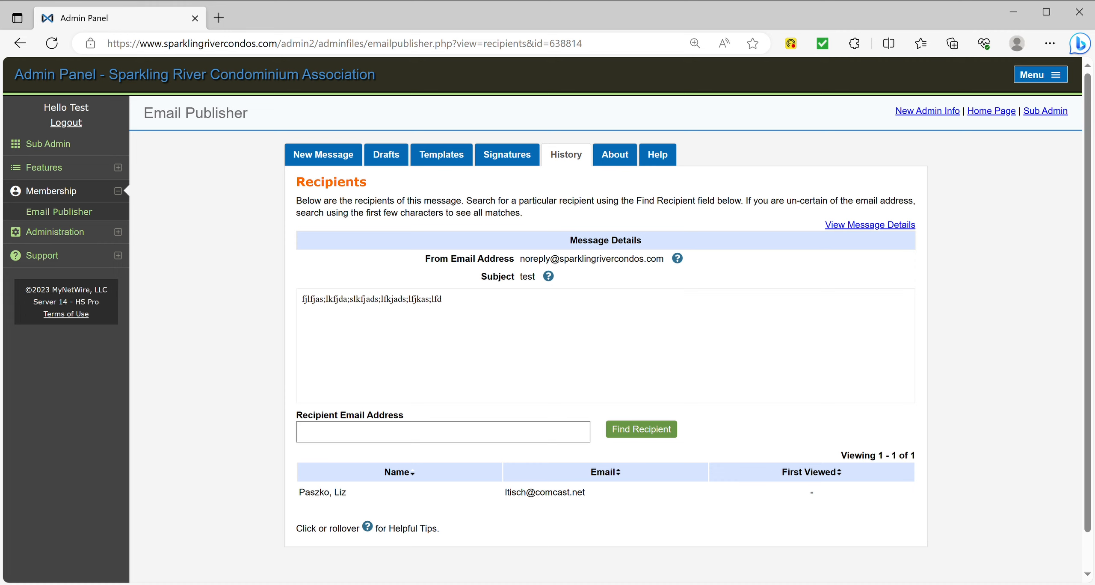
left_click(19, 43)
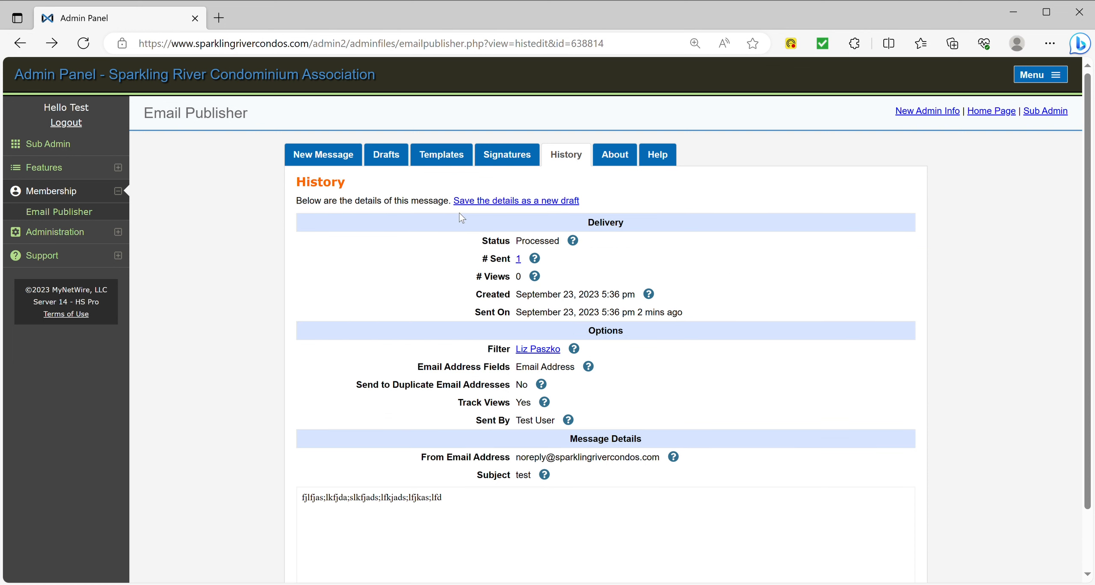
Step: Start a new draft titled wejslkajslksj and enter the sender's first name as the From Name
left_click(386, 155)
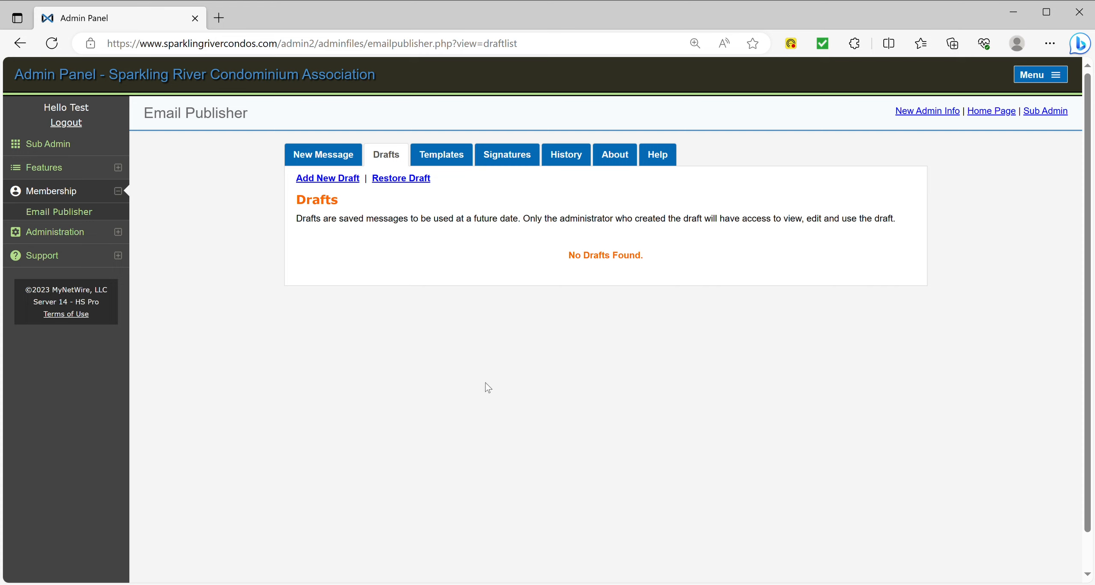
left_click(331, 181)
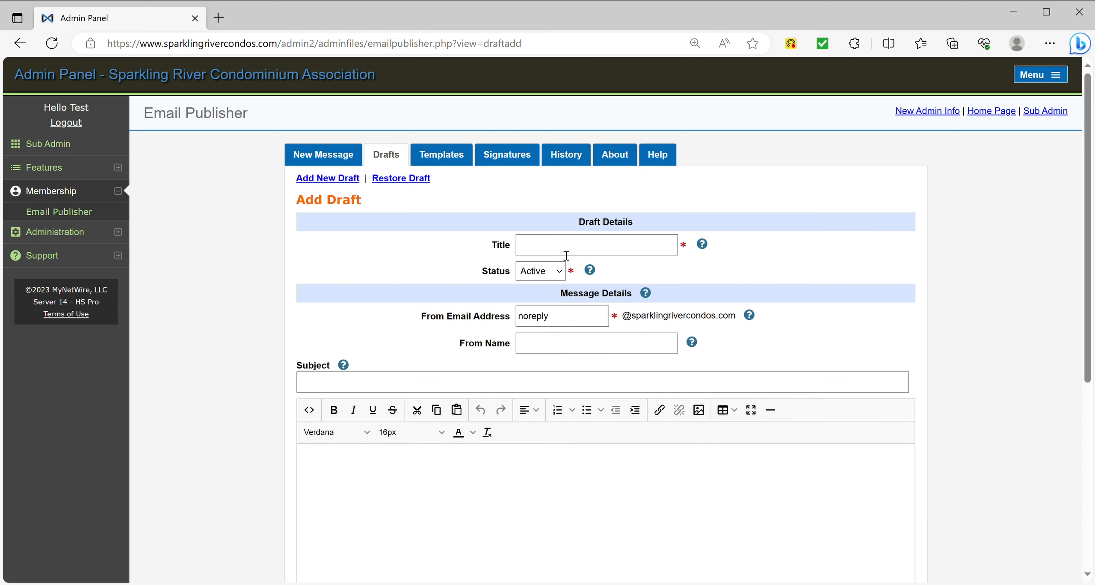
left_click(569, 251)
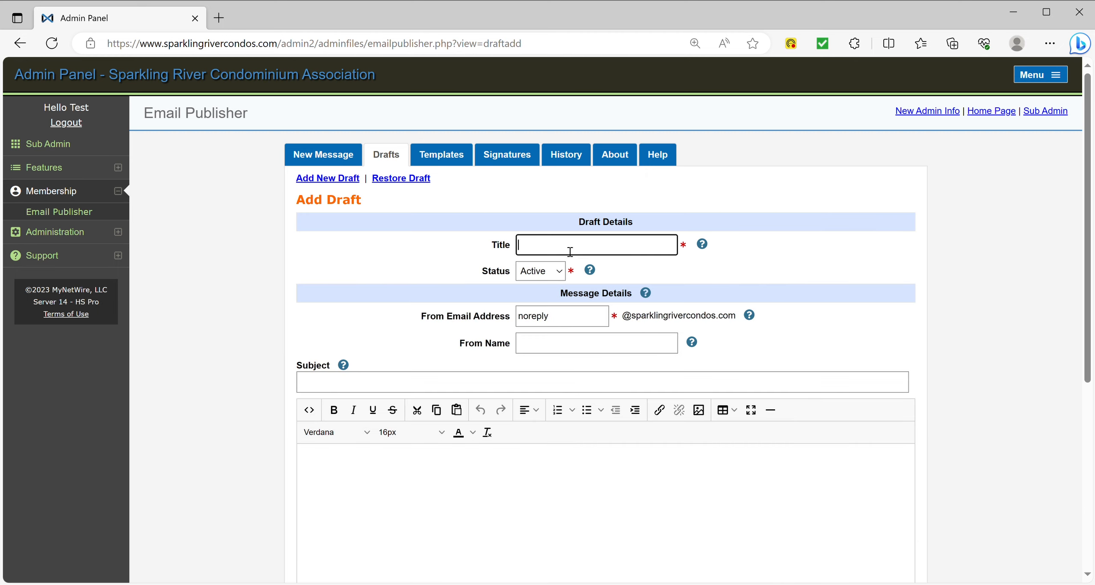
type("wejslkajslksj")
left_click(550, 350)
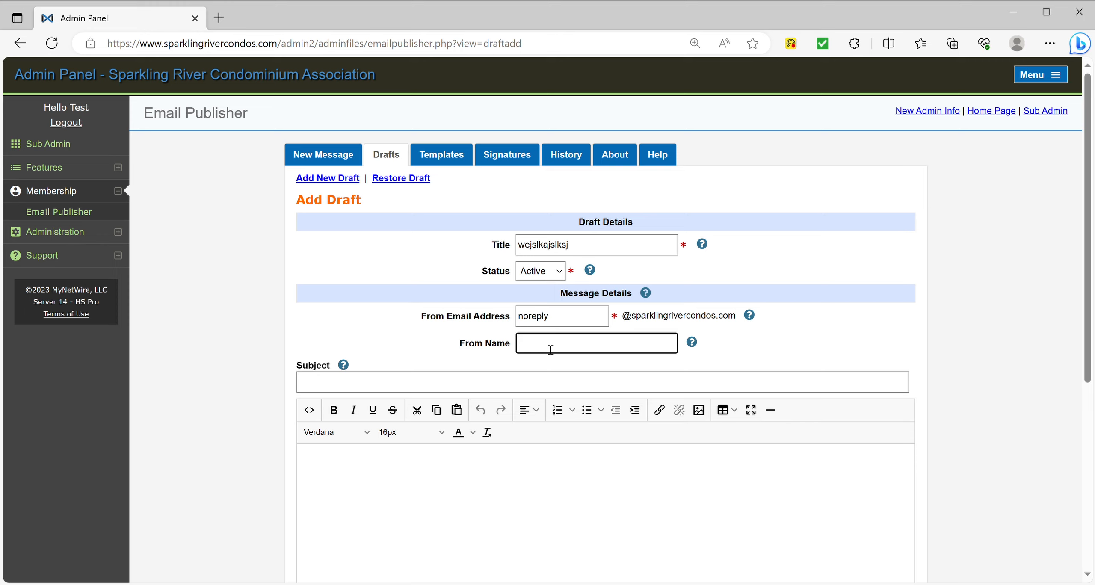
type("liz")
Step: Give the draft the subject ljelajsflsjaflksa and the message body fklafjldskadjdslakfjsl
left_click(352, 392)
type("lje")
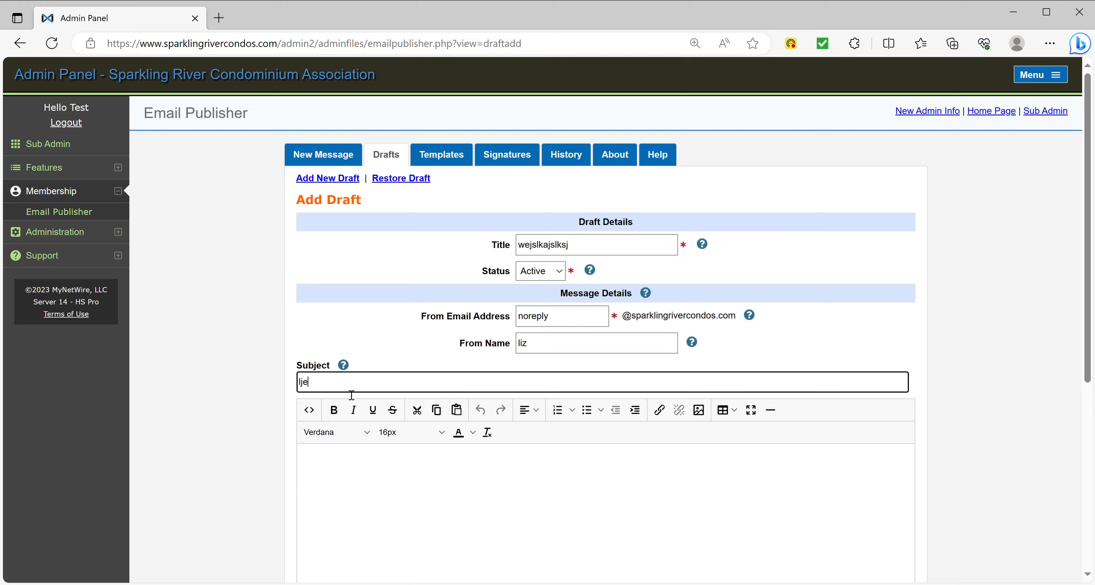
type("lajsflsjaflksa")
left_click(360, 483)
type("fklafjldskadjdslakfjsl")
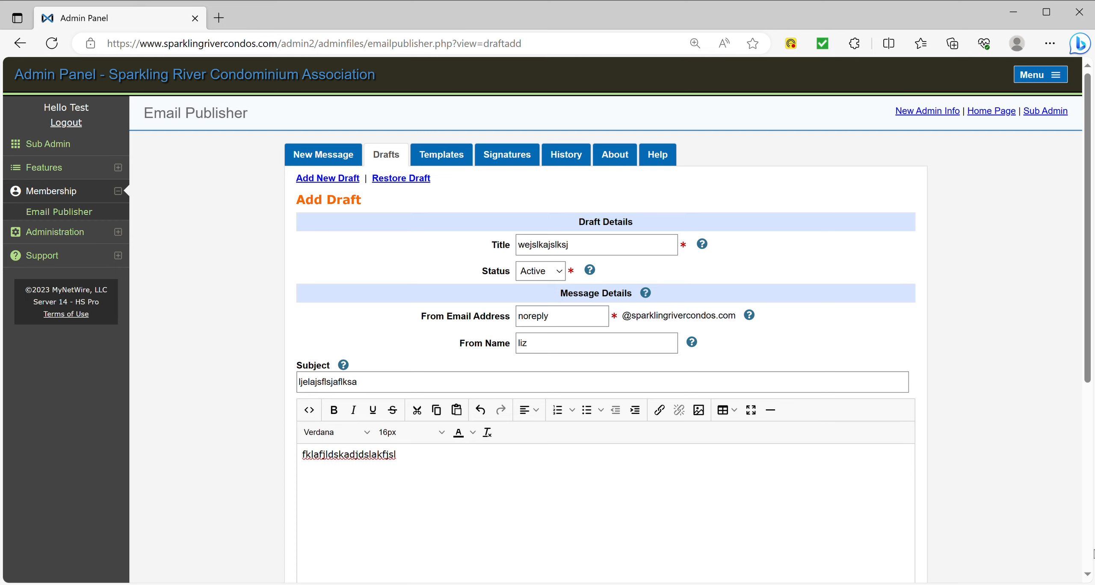
Step: Add the SRCA Activities Committee signature to the draft, set Track Views to Yes and save the draft
scroll(1088, 559, "down", 7)
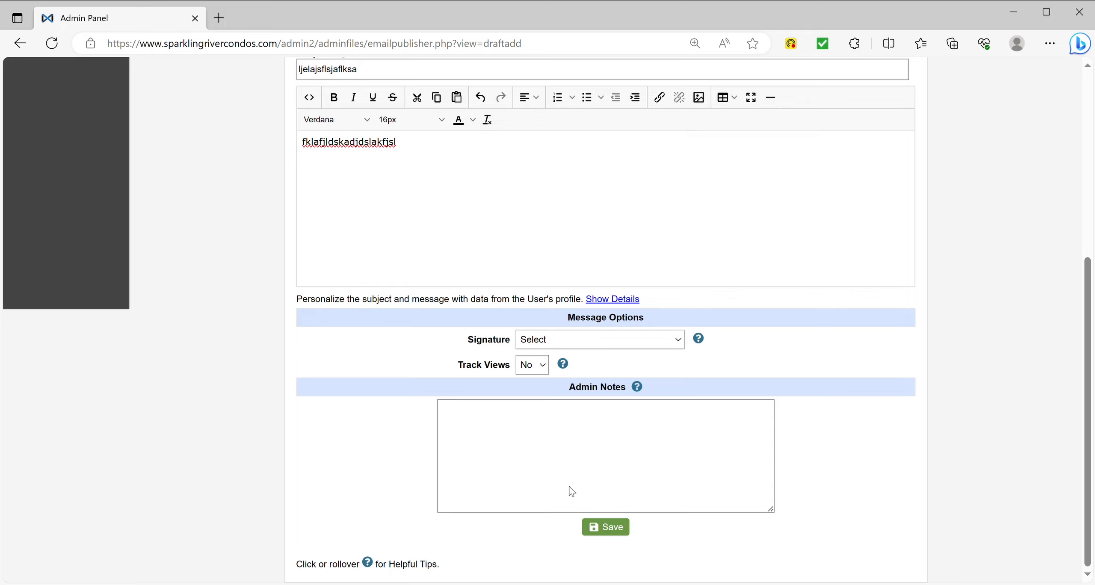
left_click(577, 535)
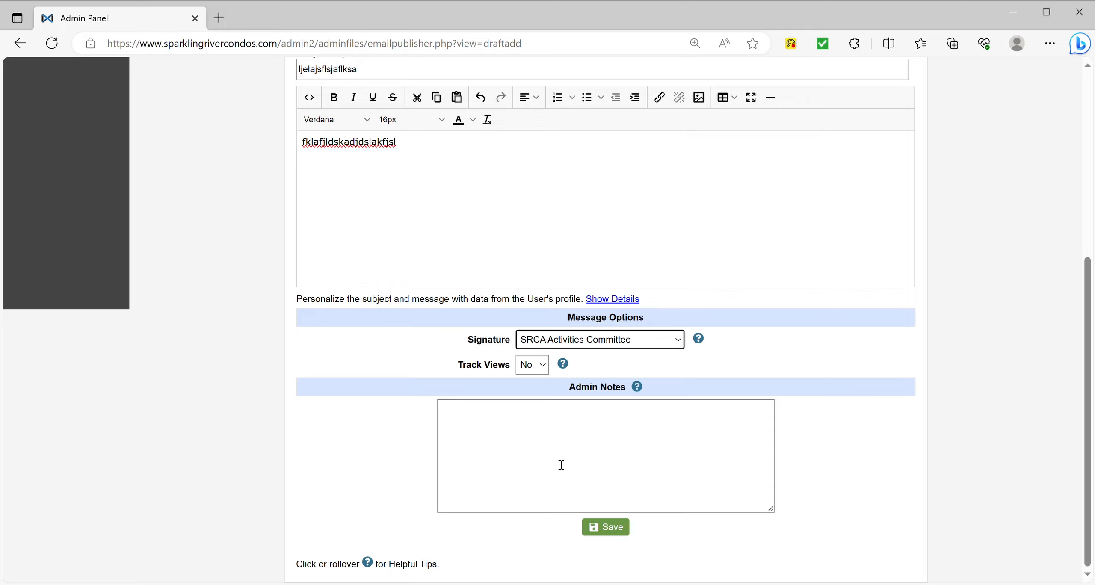
left_click(543, 369)
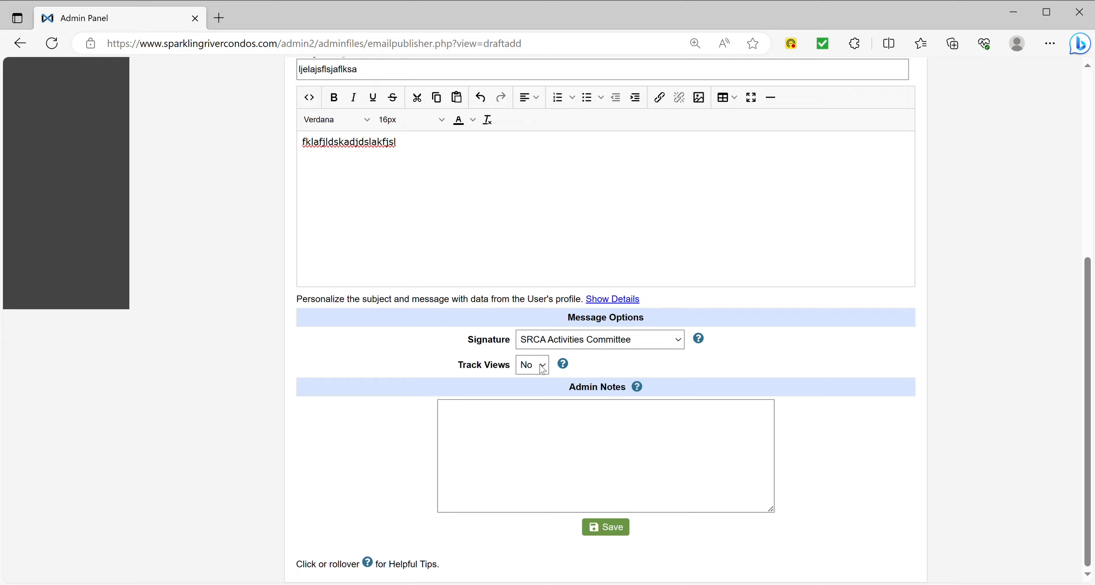
left_click(534, 392)
left_click(615, 534)
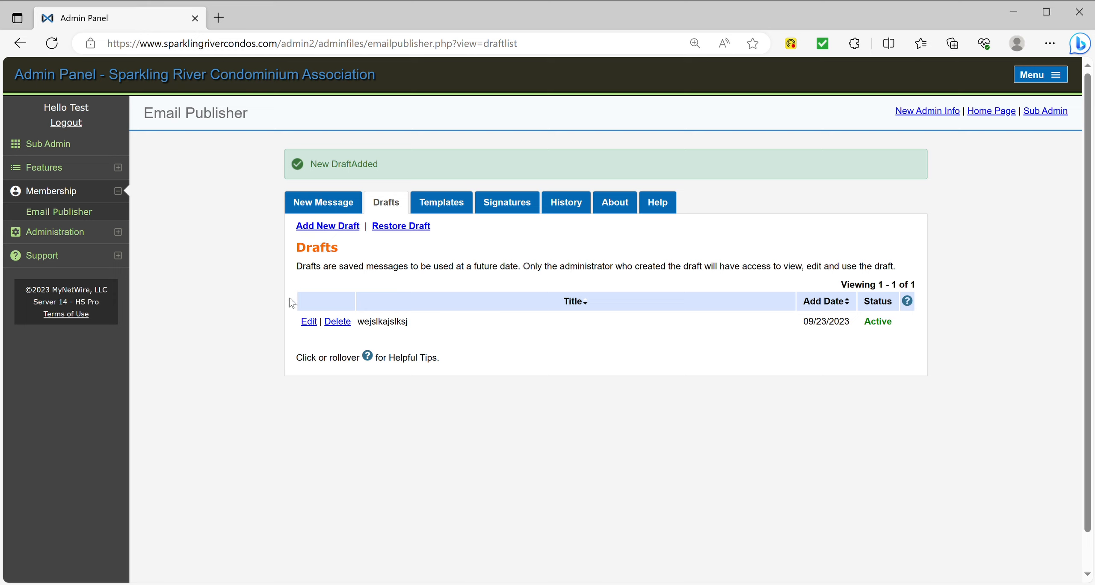
Step: Begin a new message by loading the saved draft wejslkajslksj as its source
left_click(334, 209)
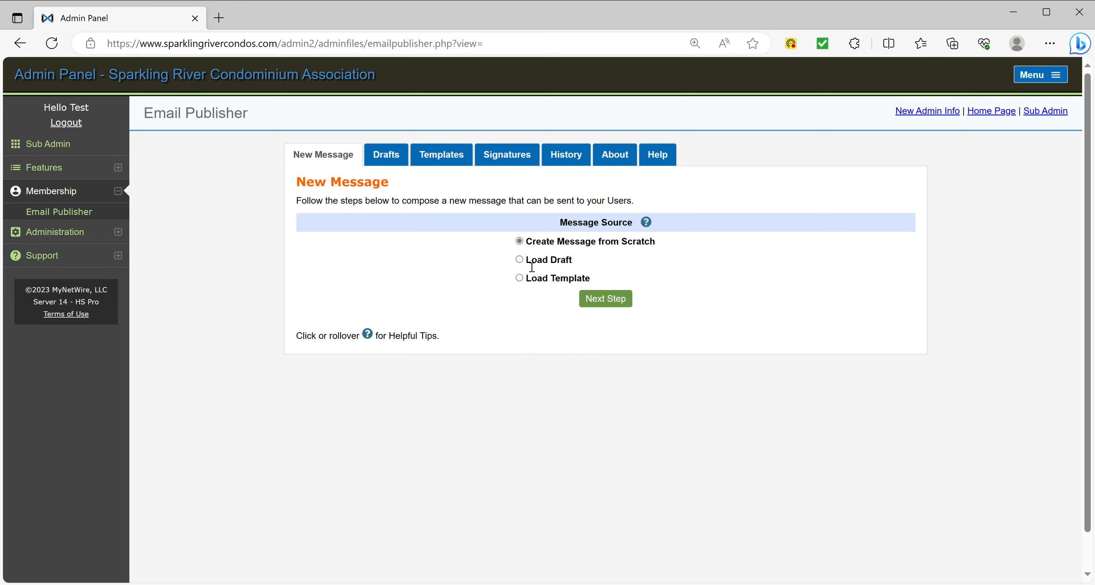
left_click(519, 260)
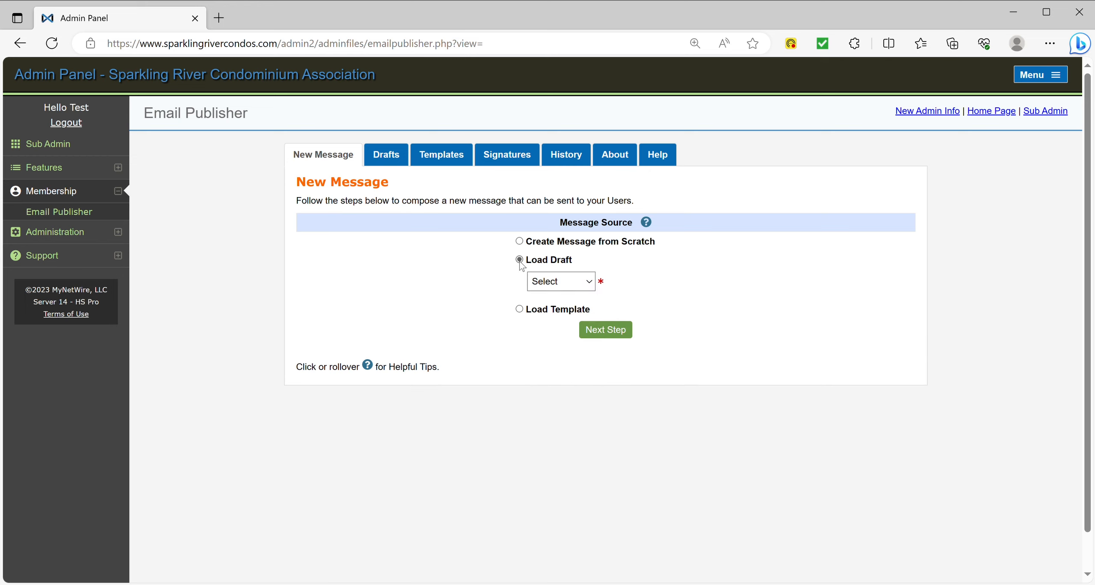
left_click(590, 282)
left_click(564, 318)
left_click(614, 330)
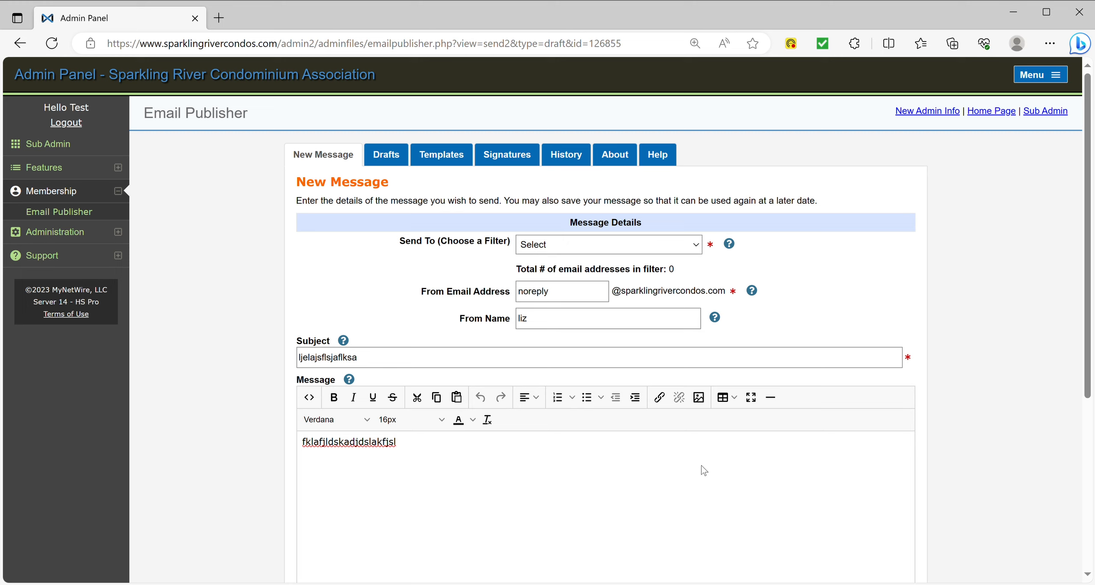
Step: Set the Send To filter to the individual recipient and submit the draft-based message for immediate delivery
left_click(580, 349)
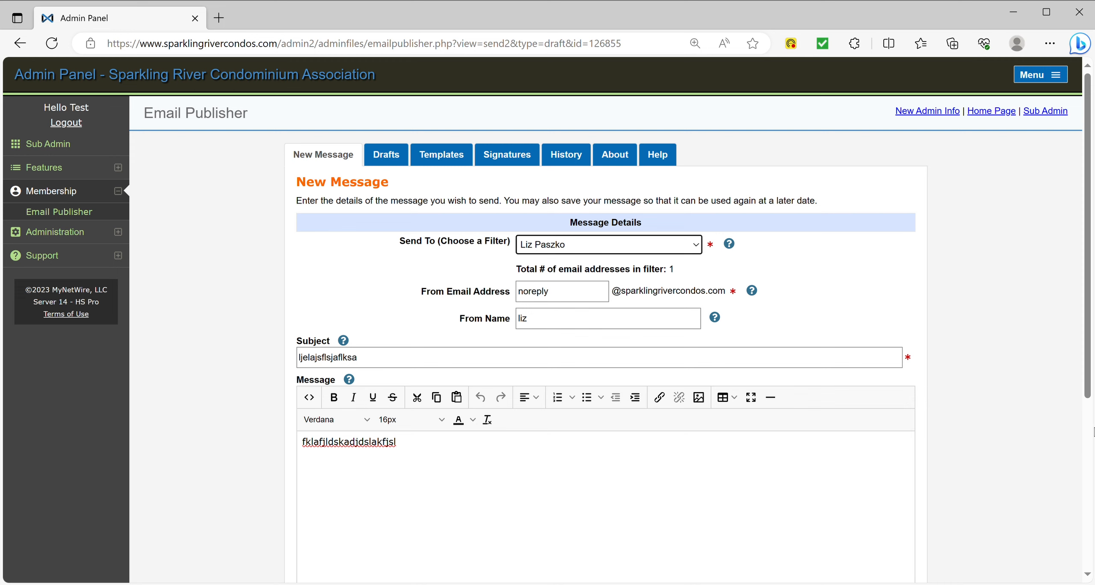
scroll(965, 402, "down", 5)
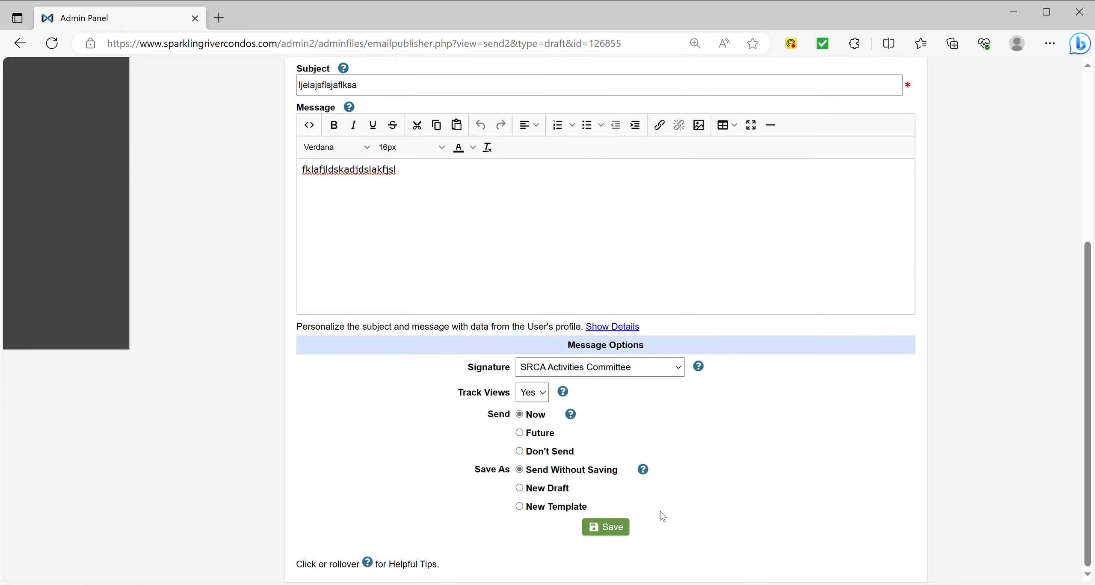
left_click(612, 531)
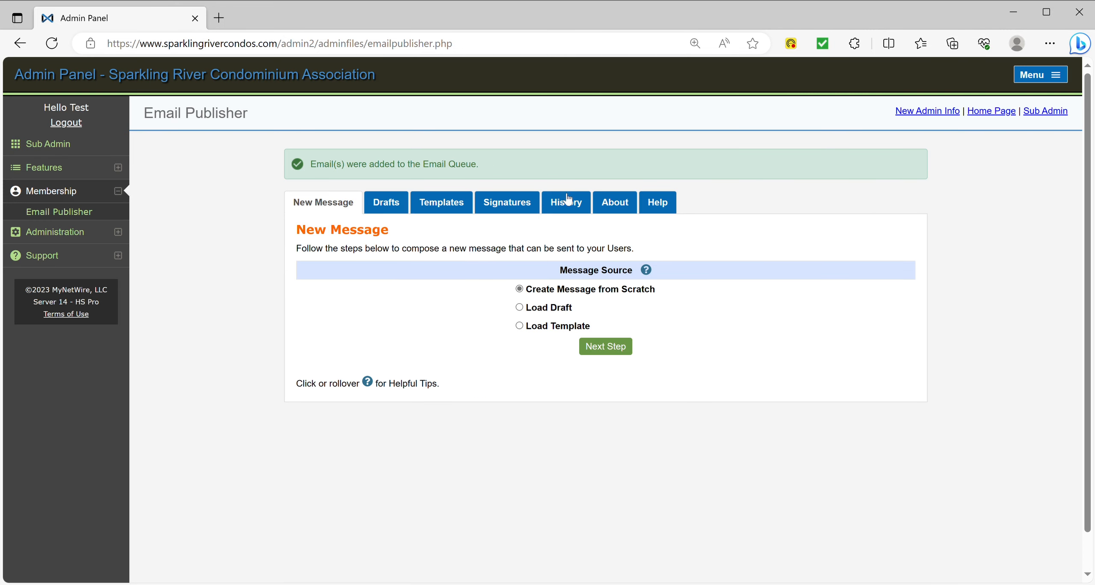
Step: Open the history details of the message with subject ljelajsflsjaflksa and try to cancel its delivery
left_click(573, 214)
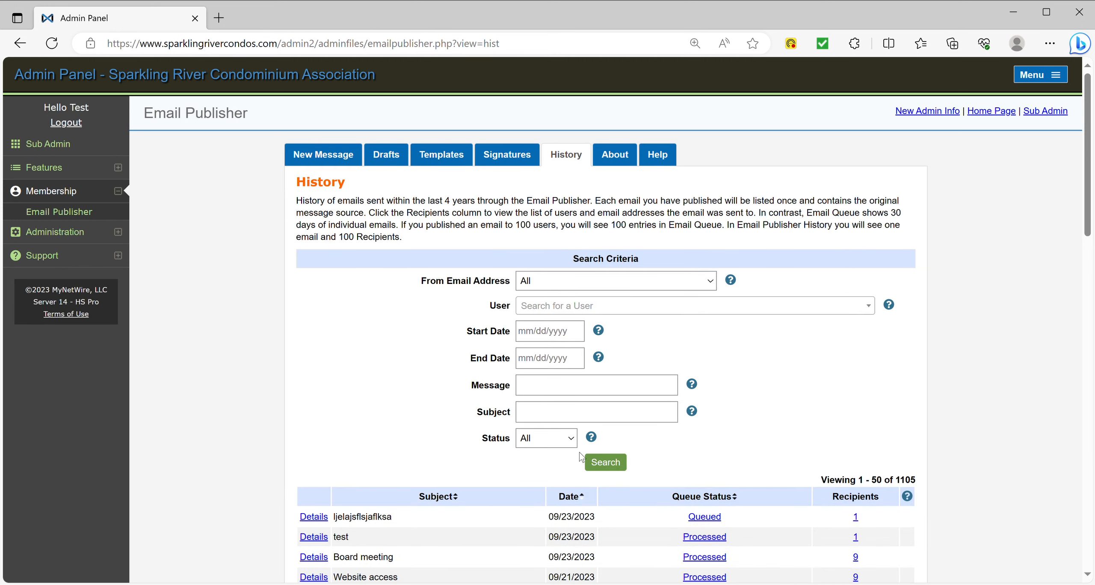
left_click(322, 518)
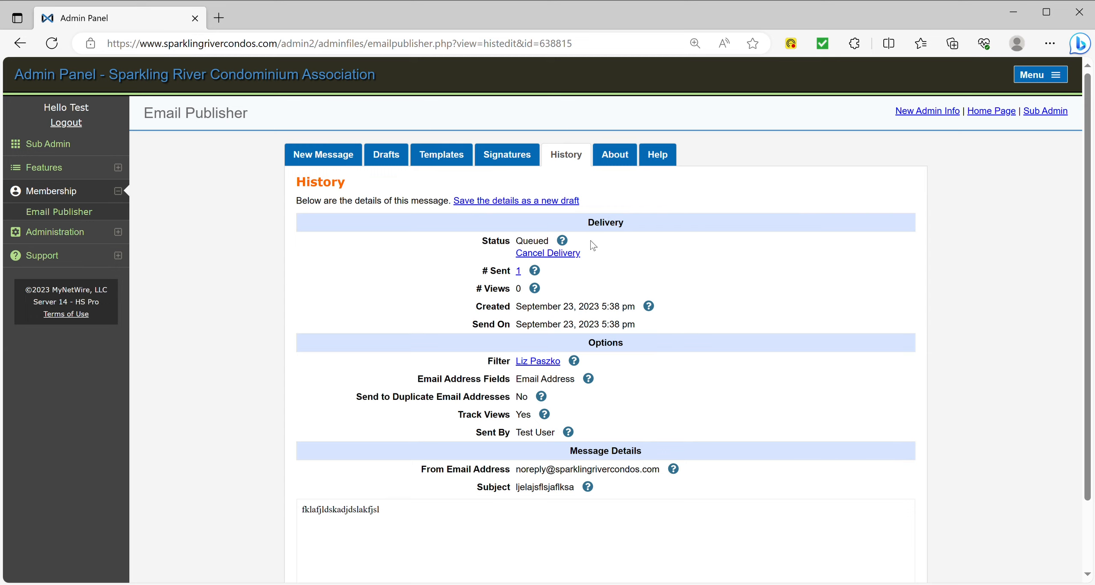
left_click(551, 254)
left_click(639, 182)
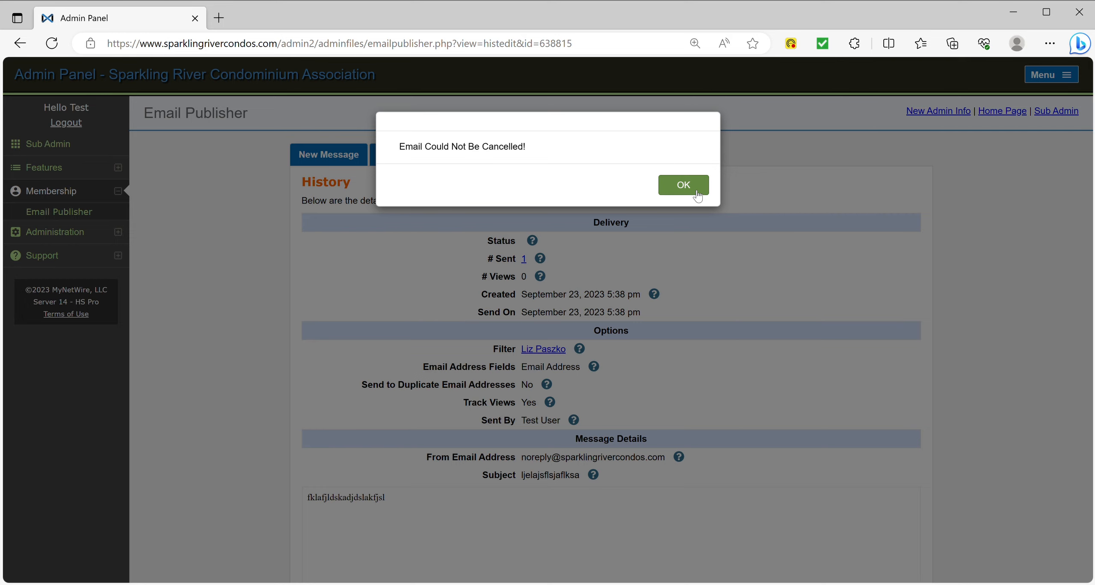
left_click(684, 186)
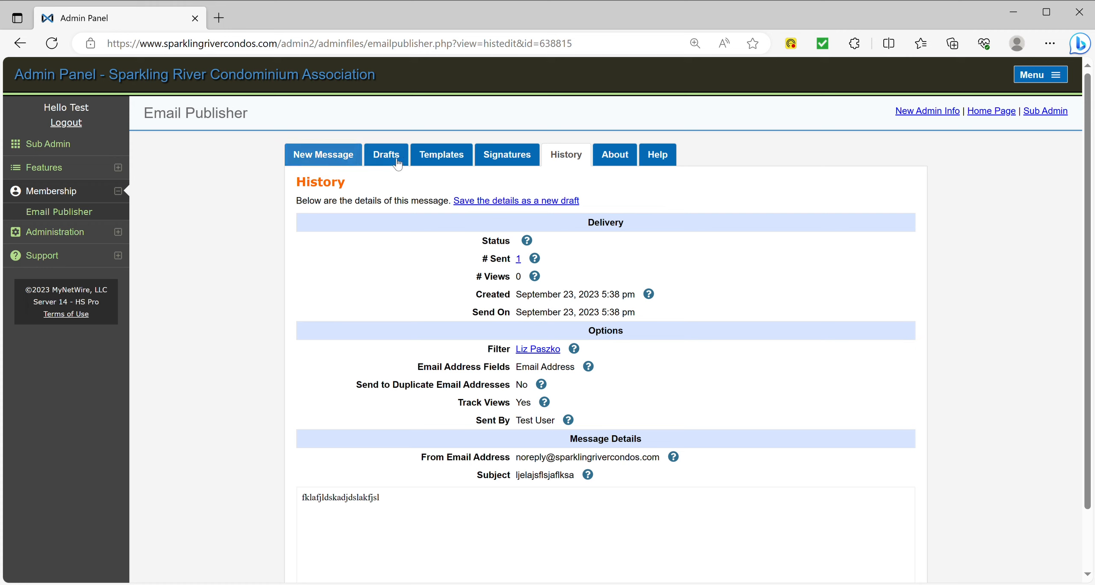
Step: View the saved templates page and the list of available email signatures
left_click(438, 155)
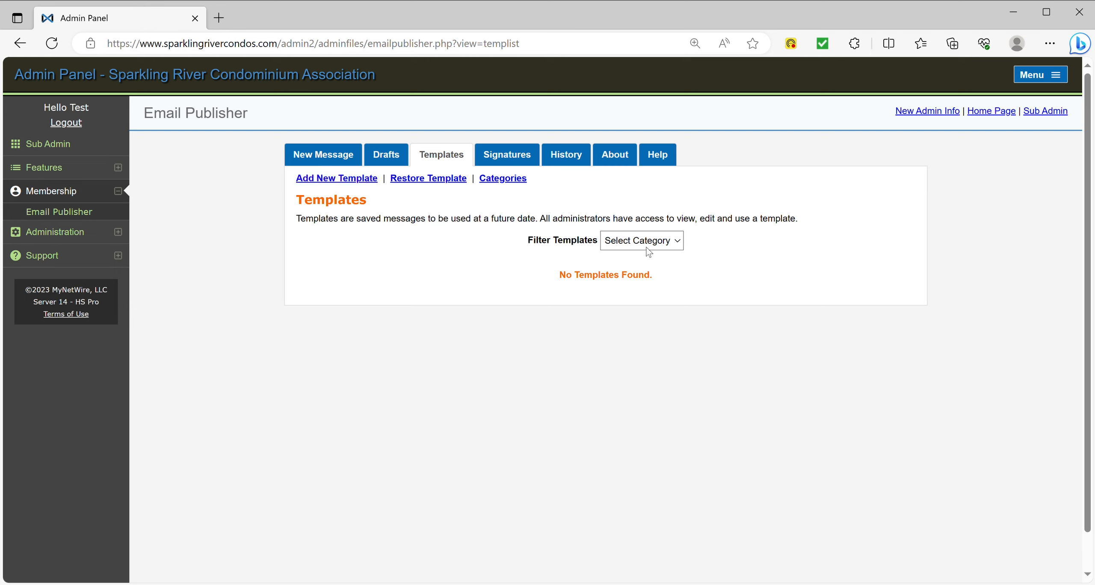
left_click(523, 159)
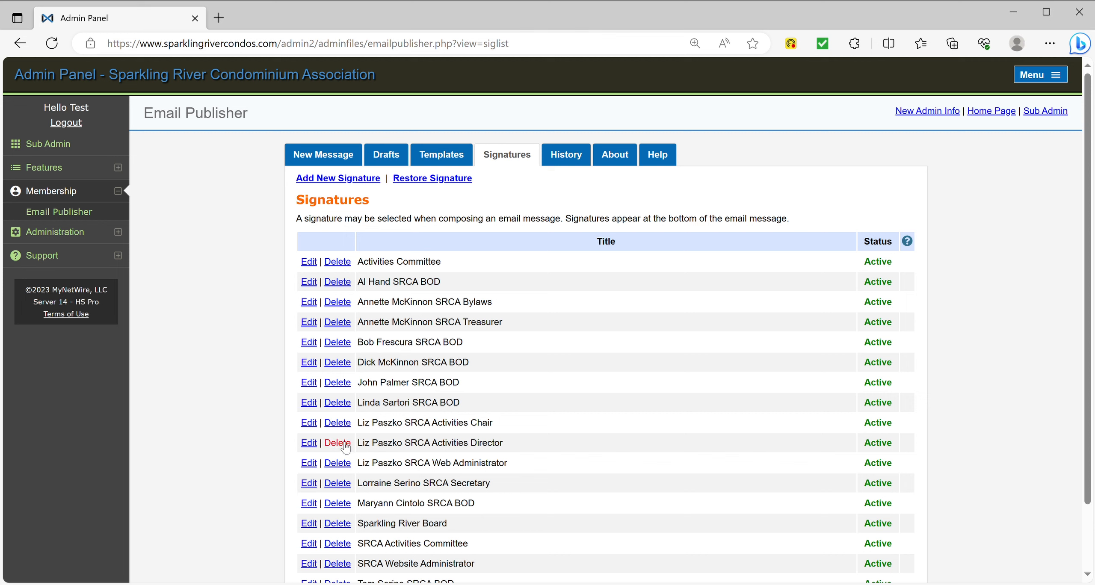
Step: View the Activities Chair signature, and revisit the New Message, Drafts, Templates and Signatures pages
left_click(309, 423)
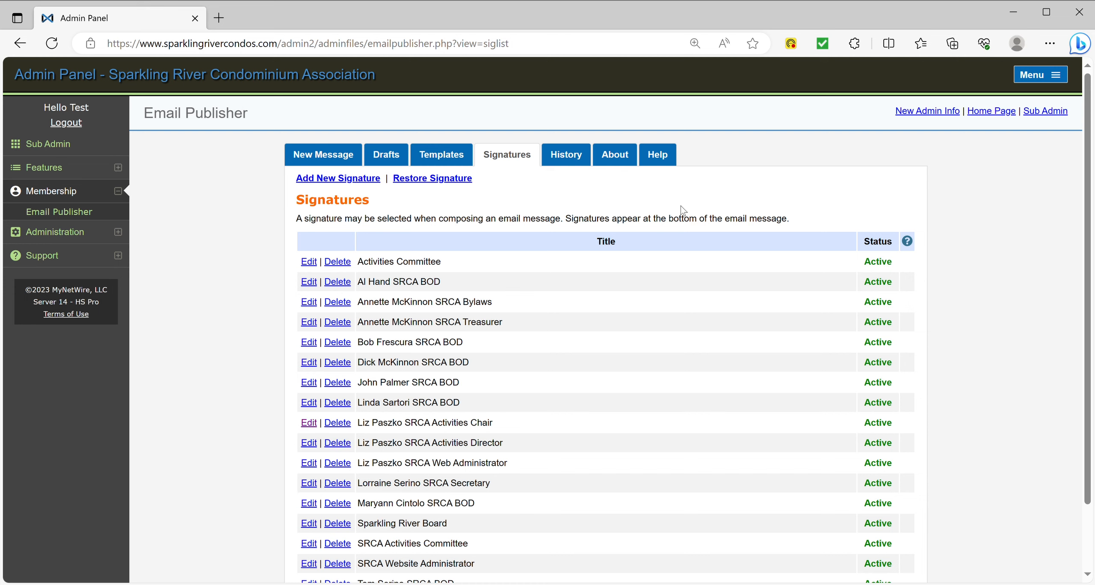
left_click(324, 159)
left_click(378, 159)
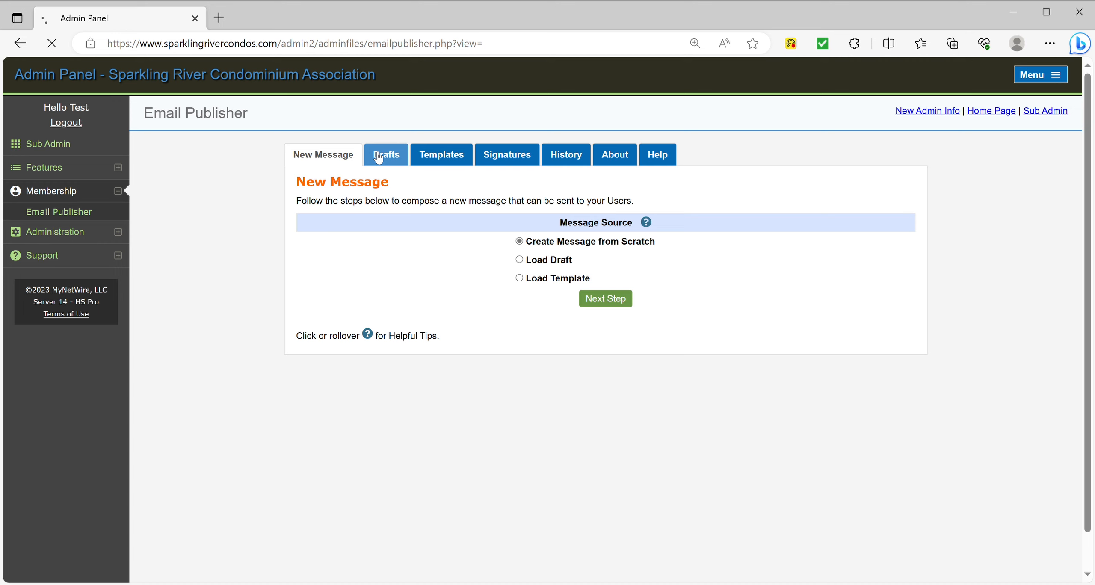
left_click(450, 158)
left_click(513, 164)
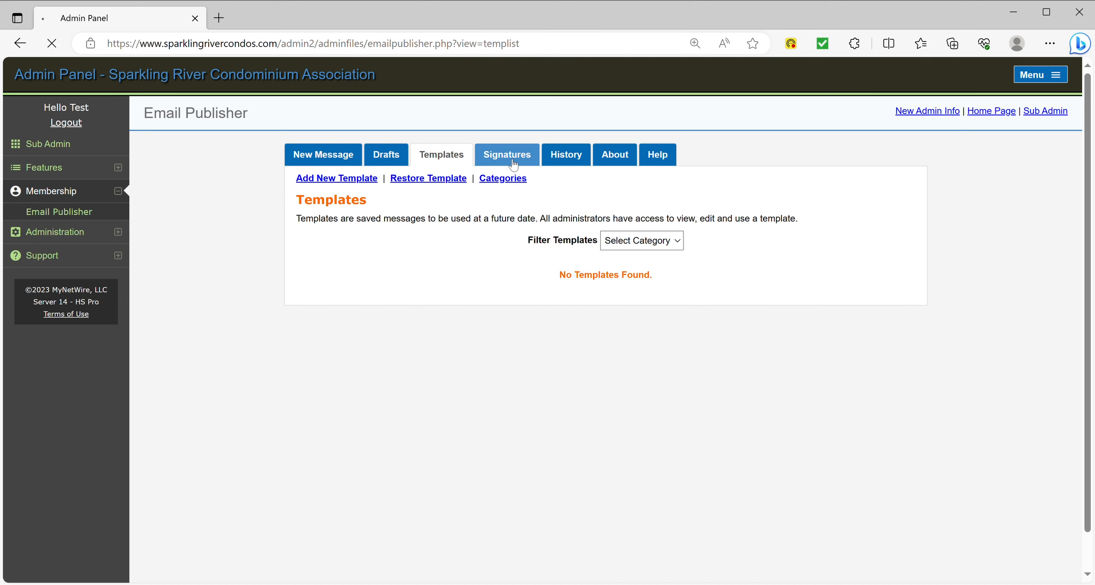
Step: Search the message history by one individual user and look through the list of matching emails
left_click(565, 155)
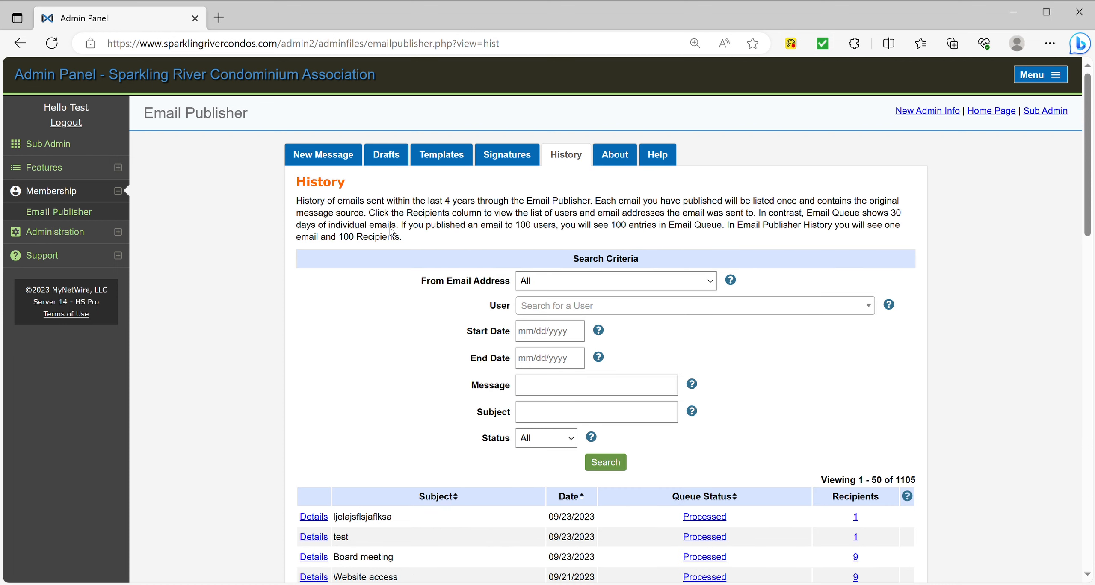
left_click(589, 307)
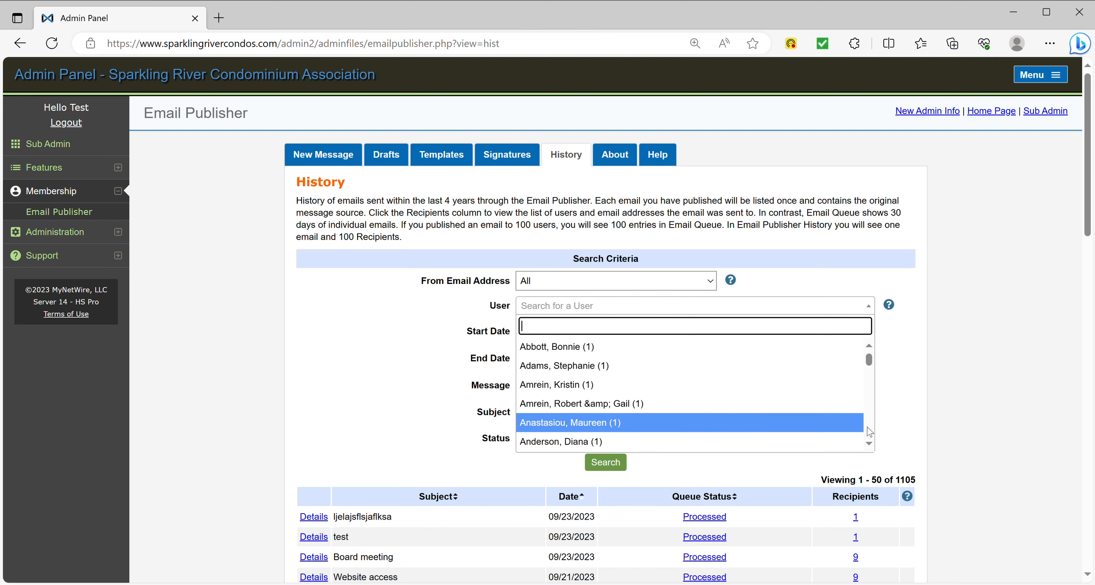
scroll(871, 435, "down", 20)
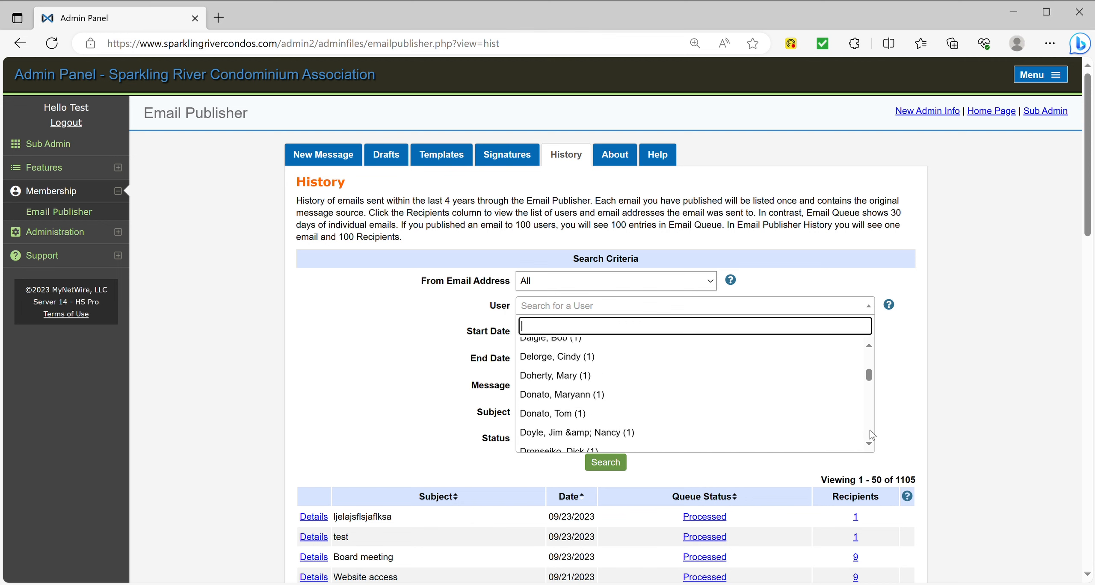
scroll(871, 435, "down", 20)
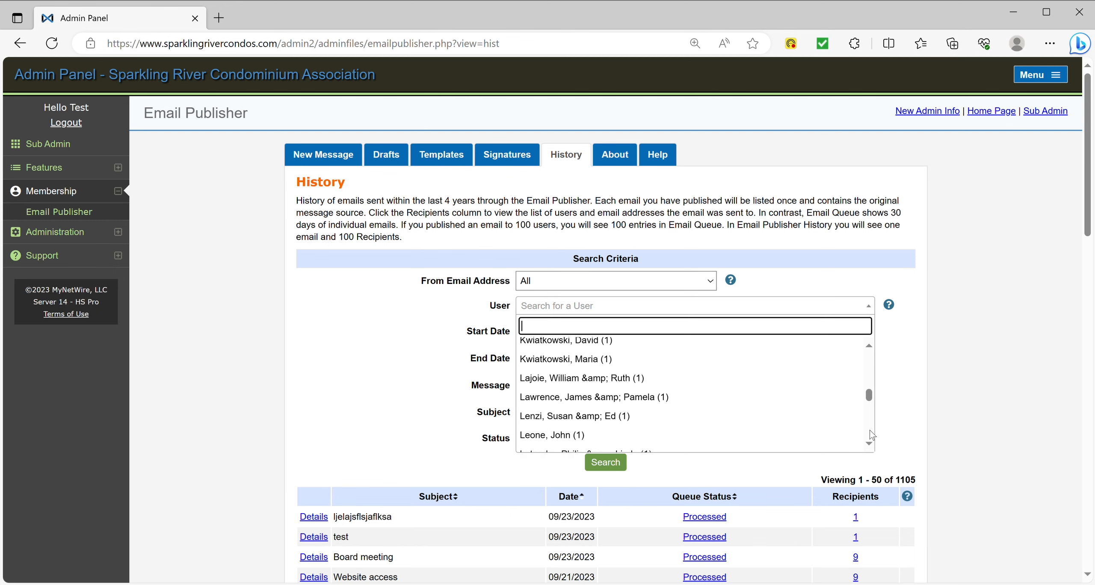
scroll(870, 435, "down", 8)
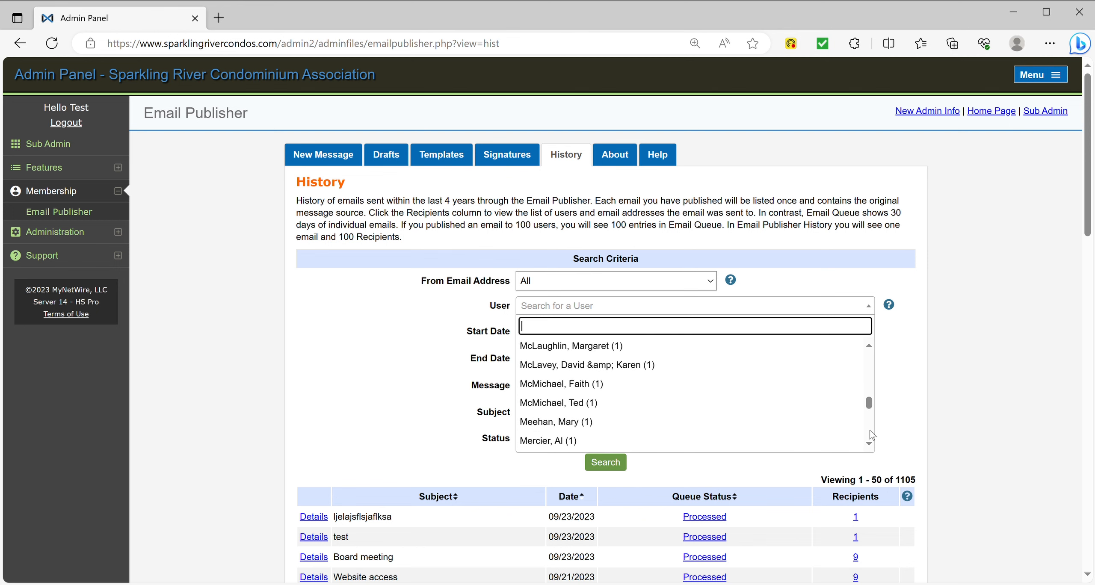
scroll(871, 435, "down", 5)
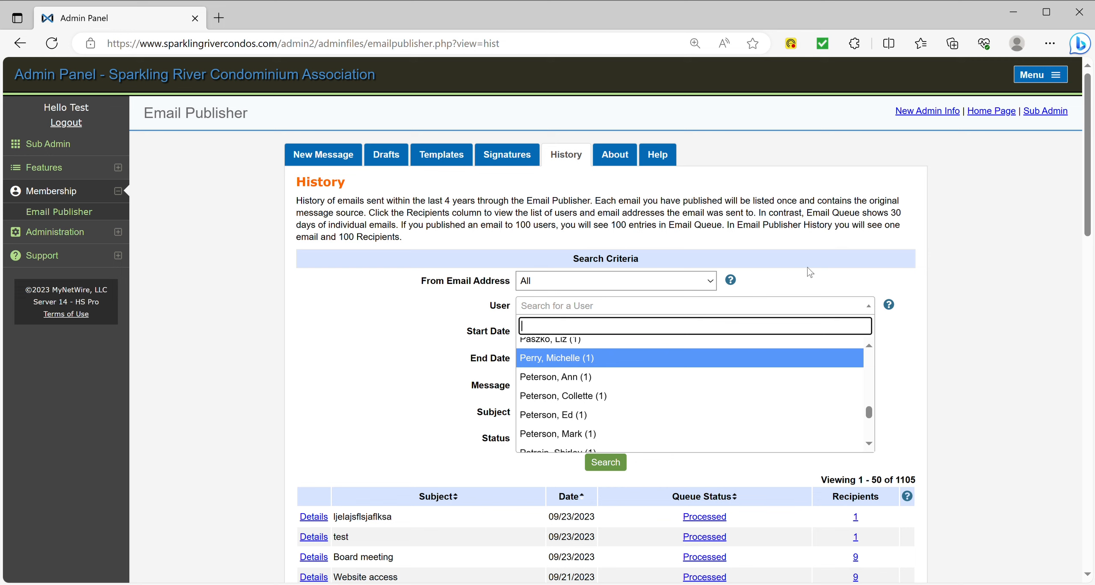
left_click(869, 346)
left_click(868, 346)
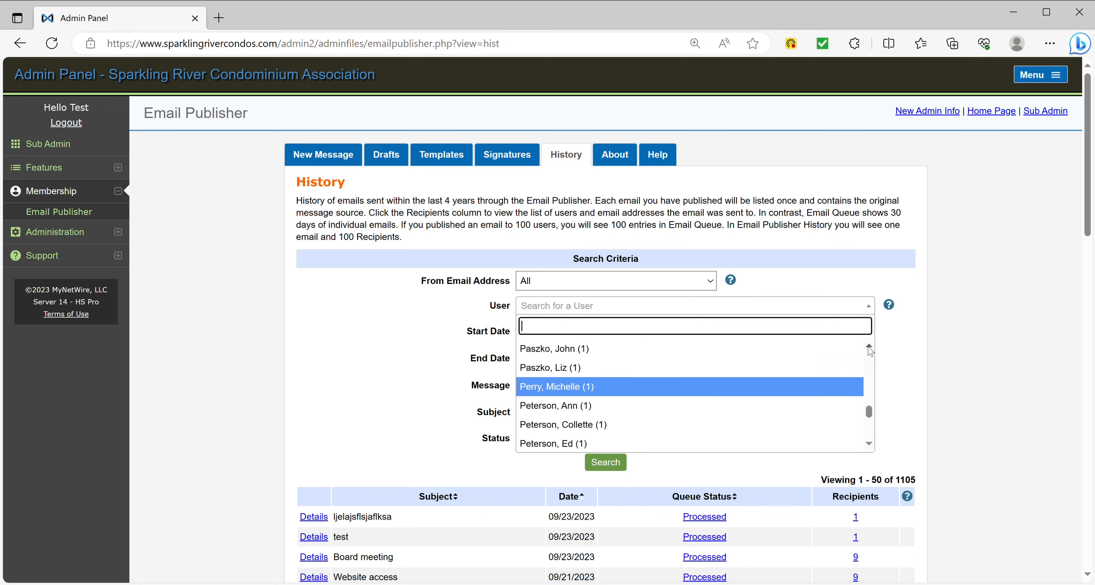
left_click(582, 375)
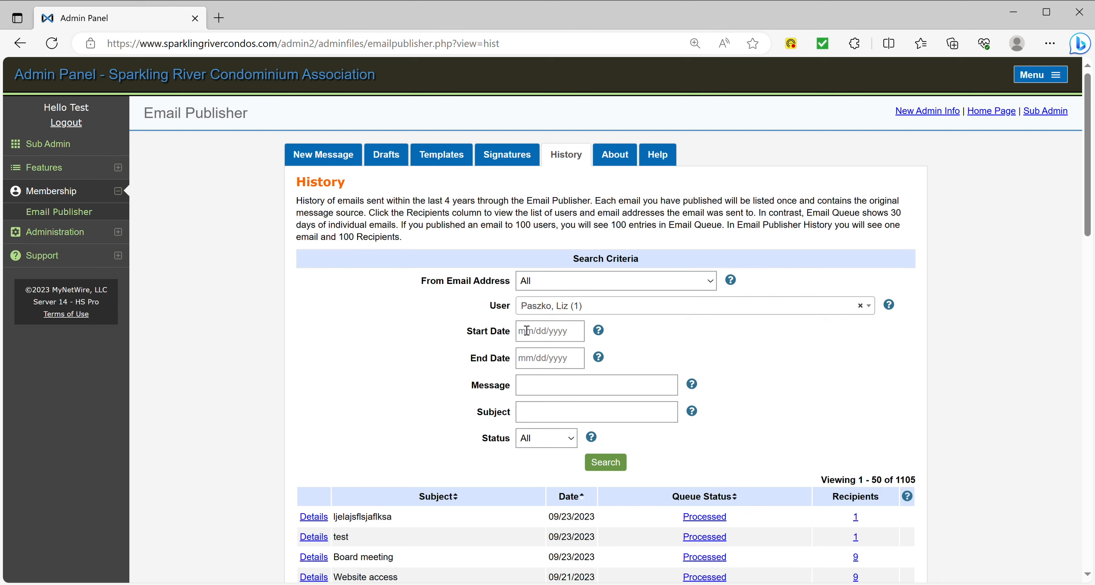
left_click(606, 463)
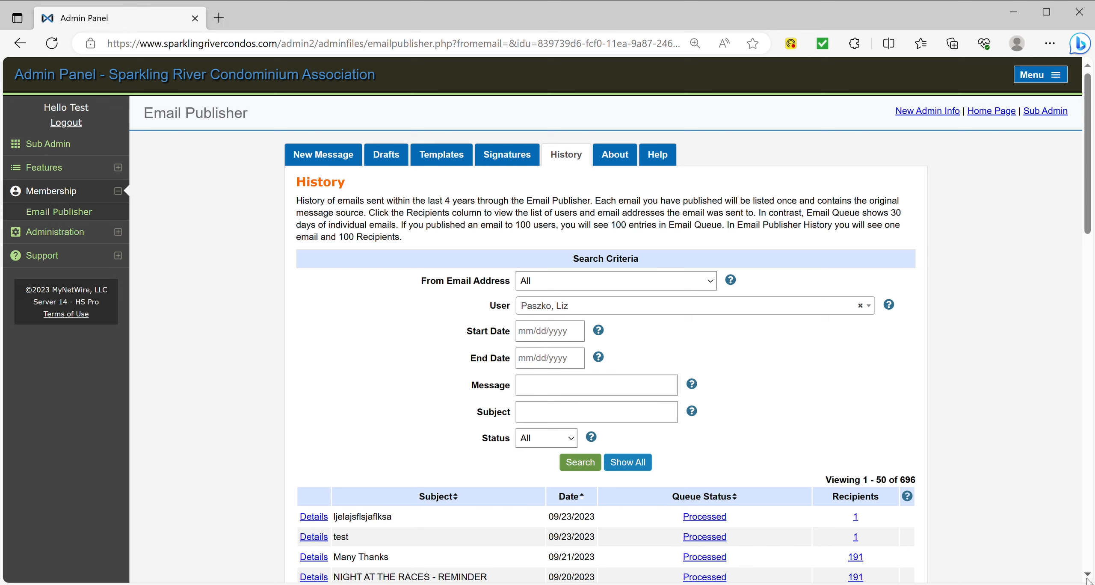
scroll(1089, 573, "down", 10)
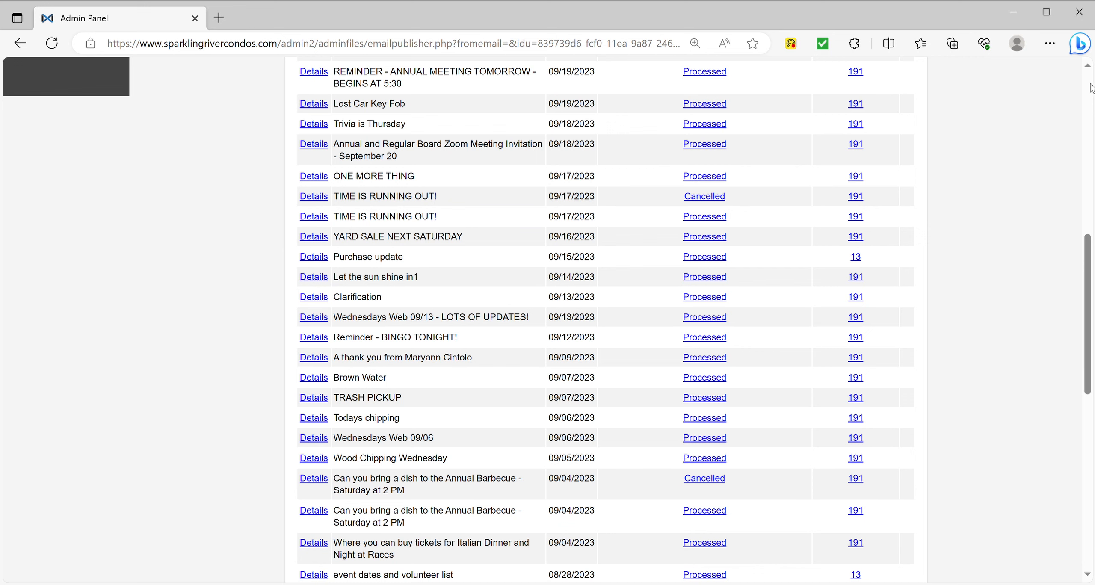
left_click(1088, 85)
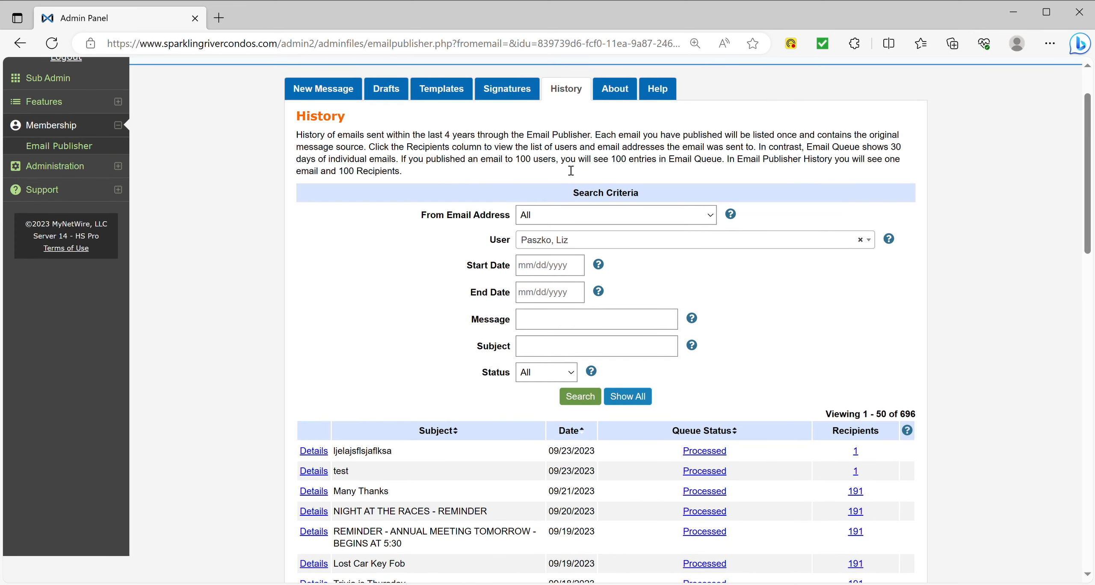
Step: Search the user's message history with start and end dates of 09/23/2023, and reset the search to show all messages
left_click(573, 273)
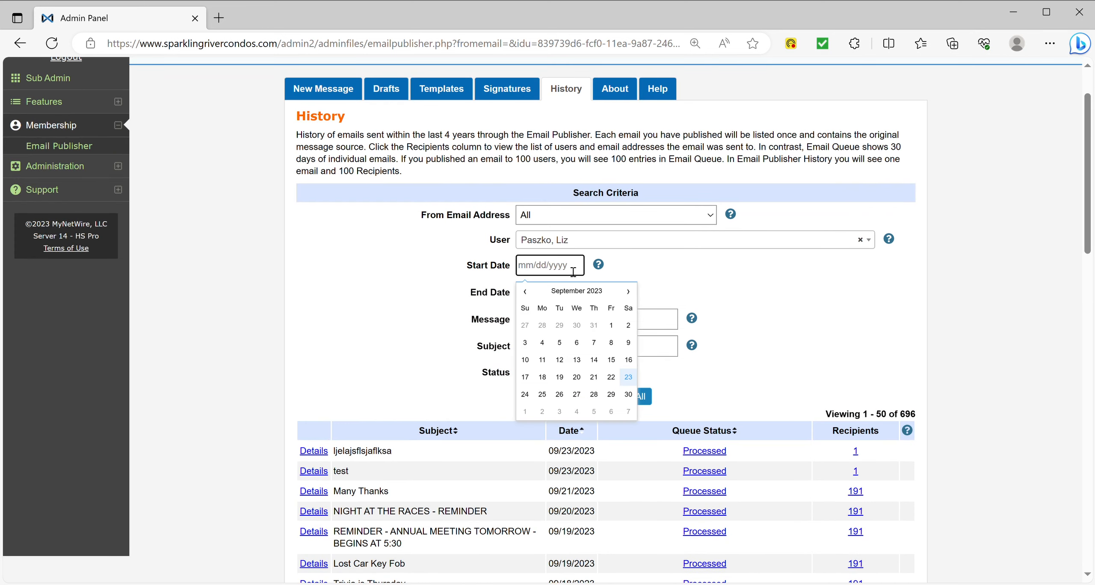
left_click(630, 379)
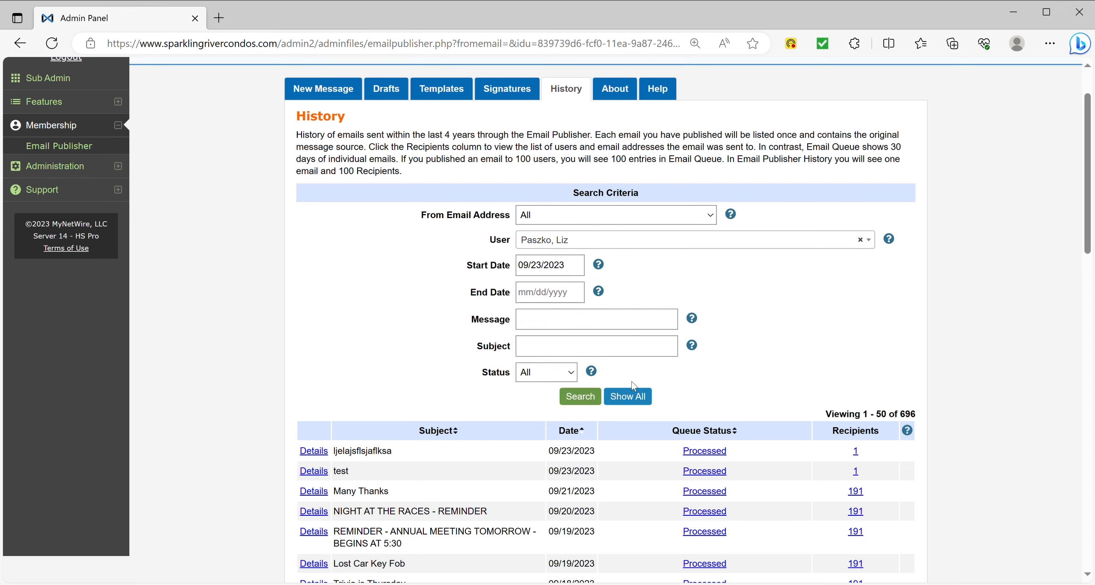
left_click(551, 293)
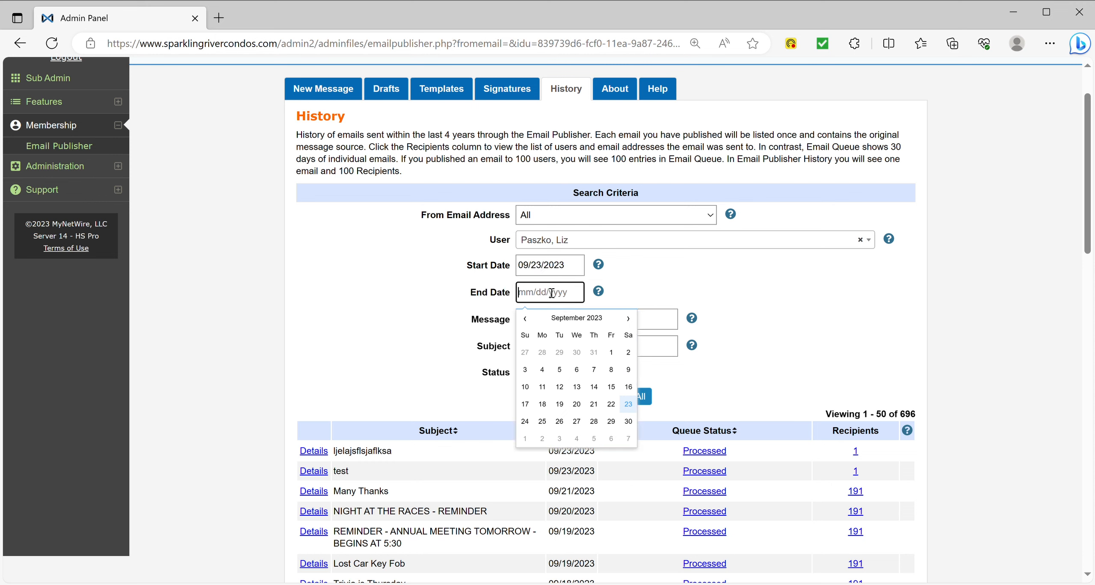
left_click(629, 405)
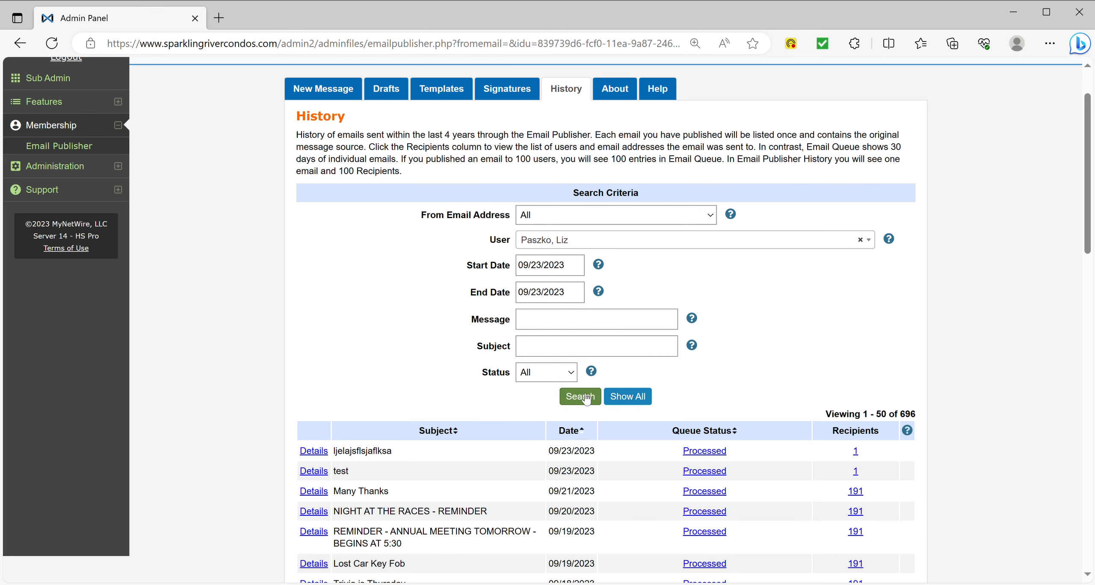
left_click(586, 398)
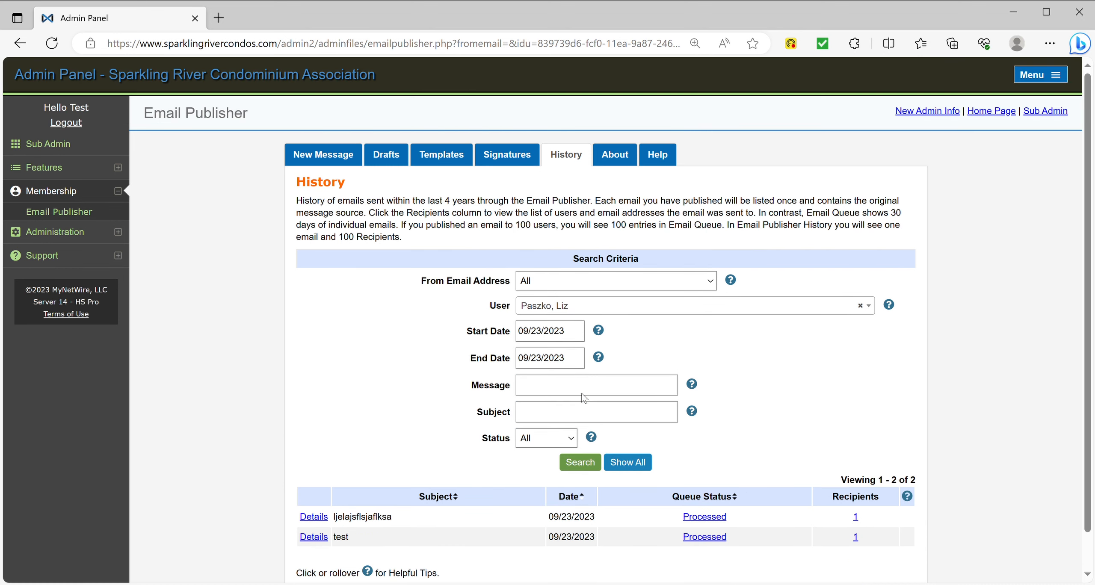
left_click(633, 463)
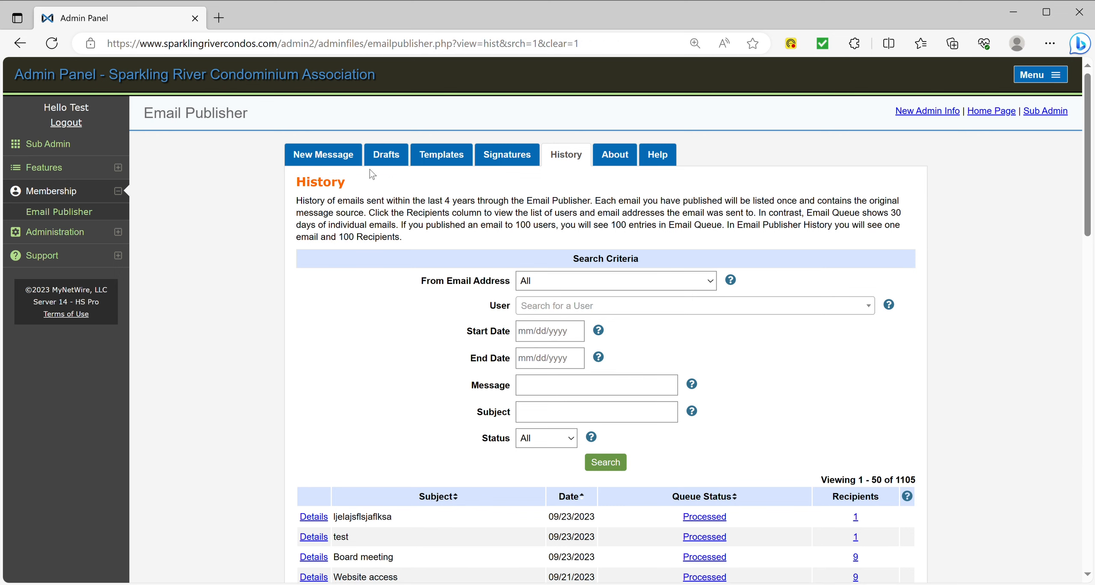
Step: Review the New Message, Drafts, Signatures, History and About pages, and return to the New Message page
left_click(321, 165)
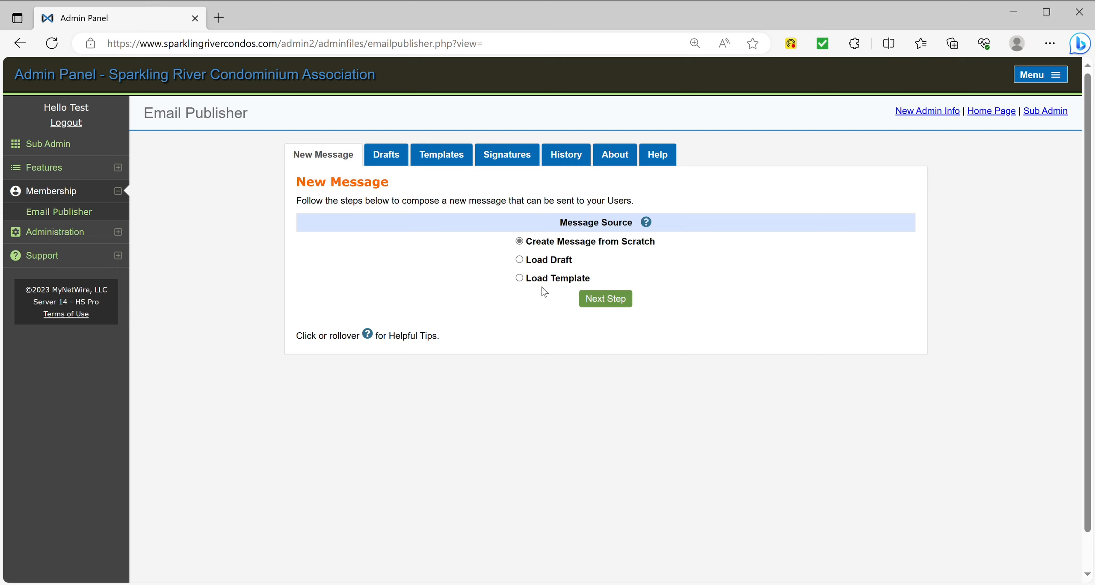
left_click(394, 162)
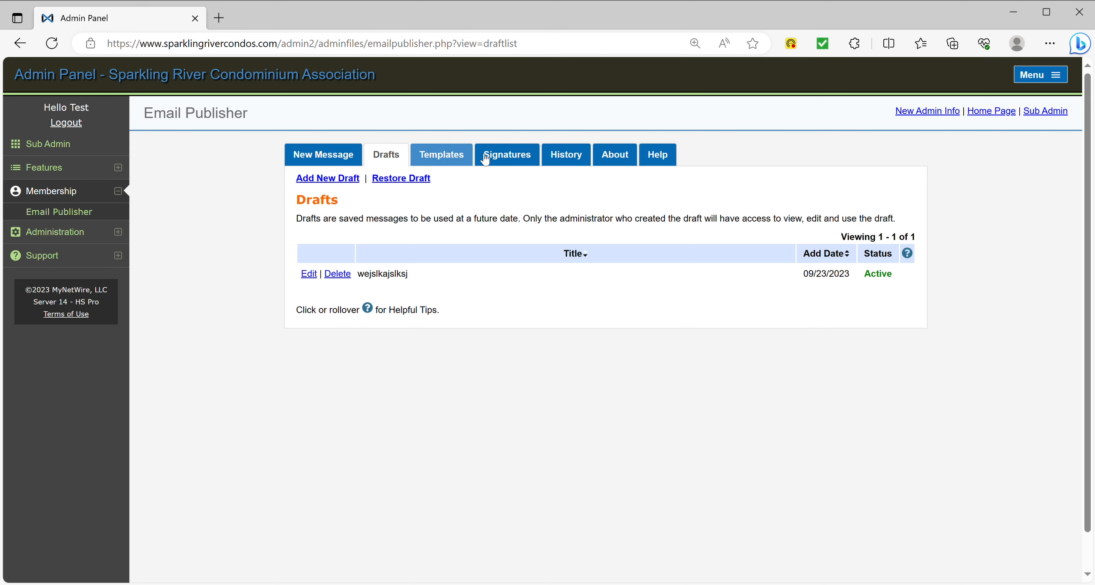
left_click(507, 157)
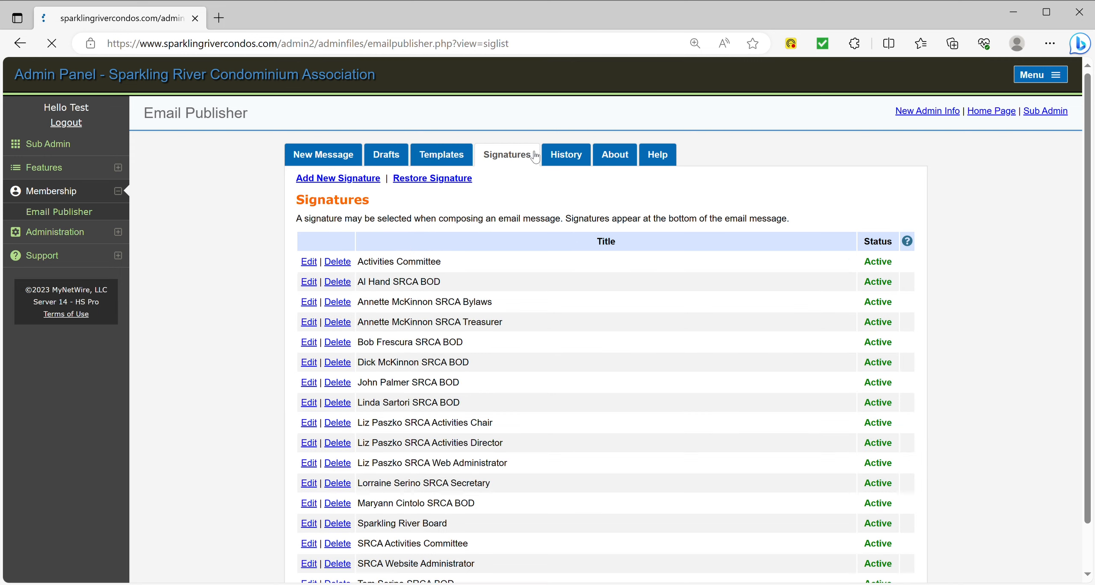
left_click(566, 161)
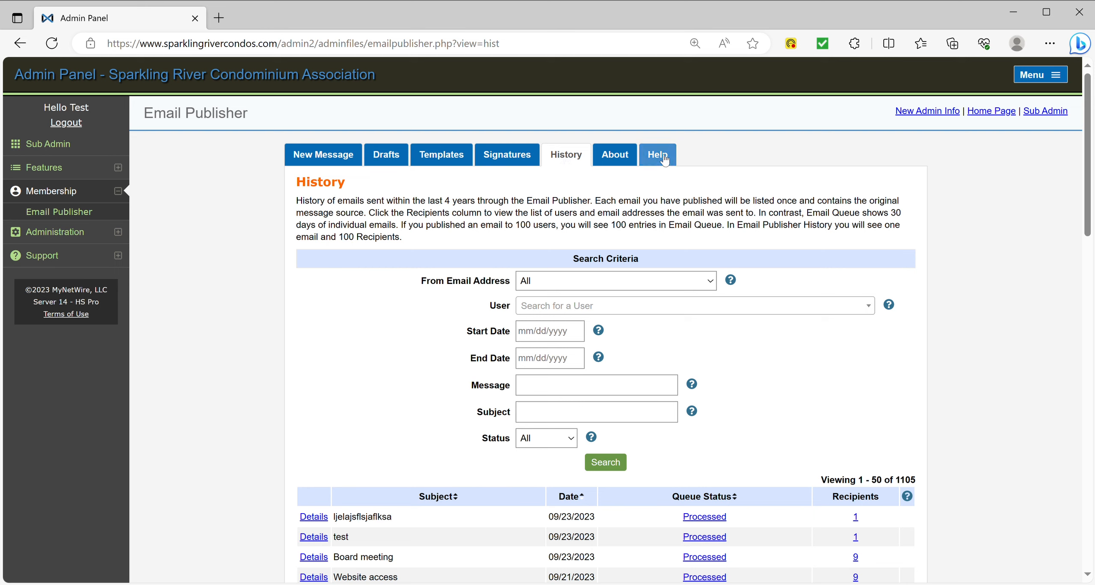
left_click(623, 160)
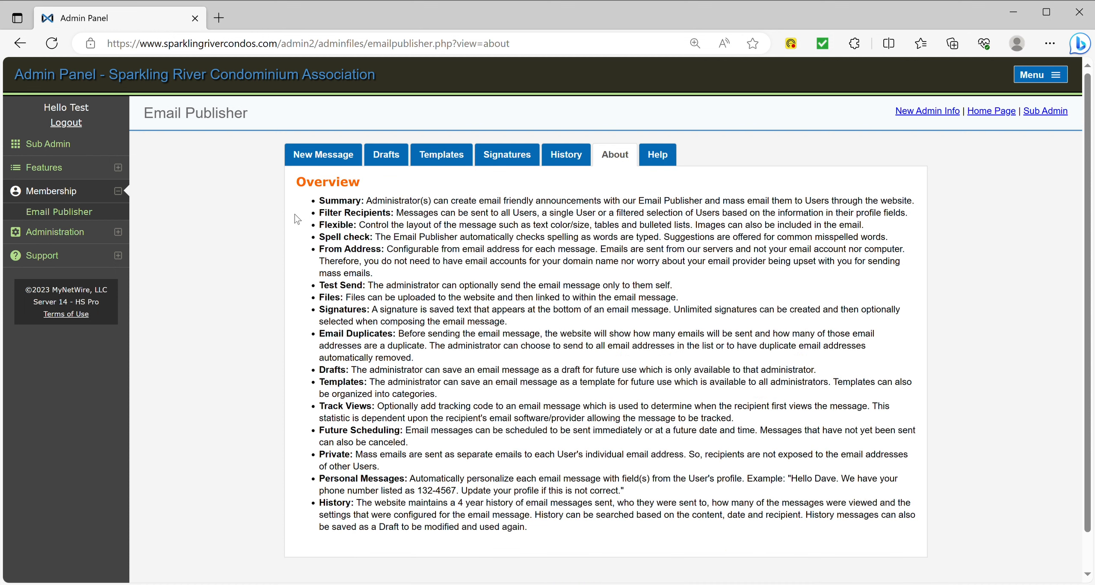
left_click(325, 159)
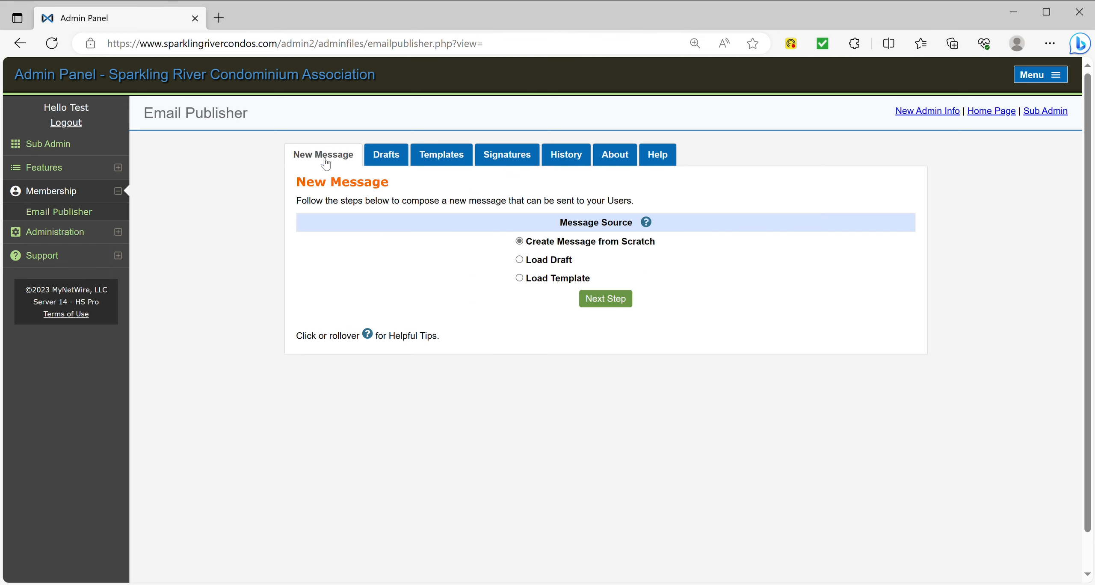